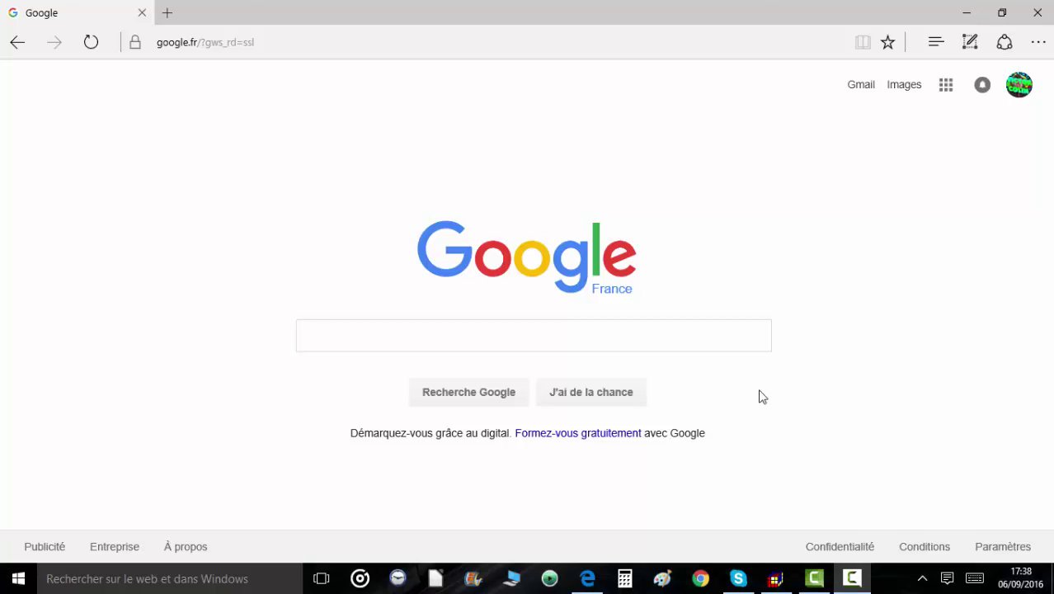
Search Google for "download cube explorer" and open the kociemba.org download page from the results.
left_click(725, 338)
type("dow")
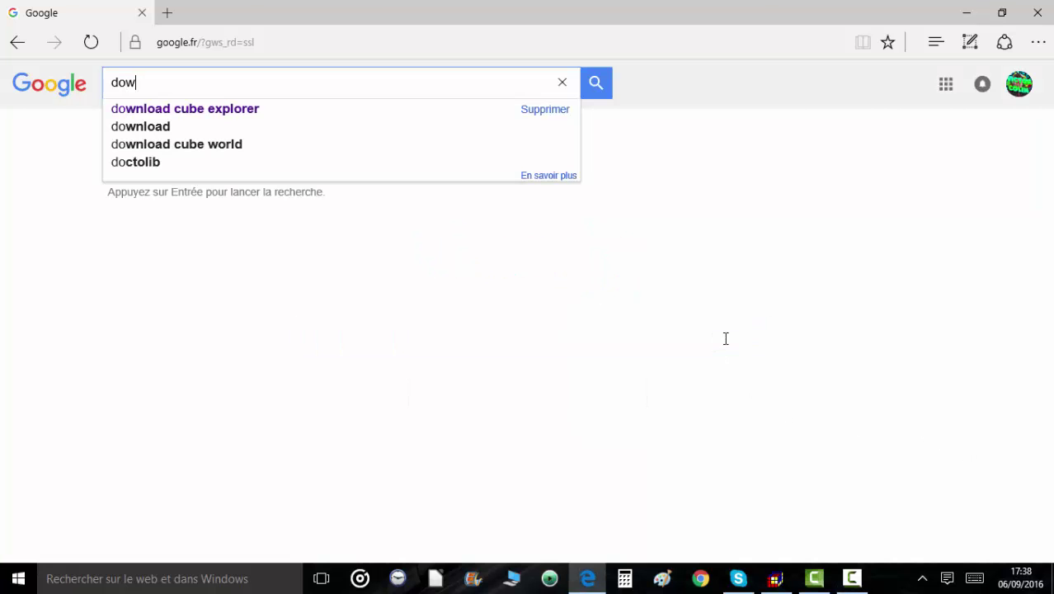
type("nload cube explorer")
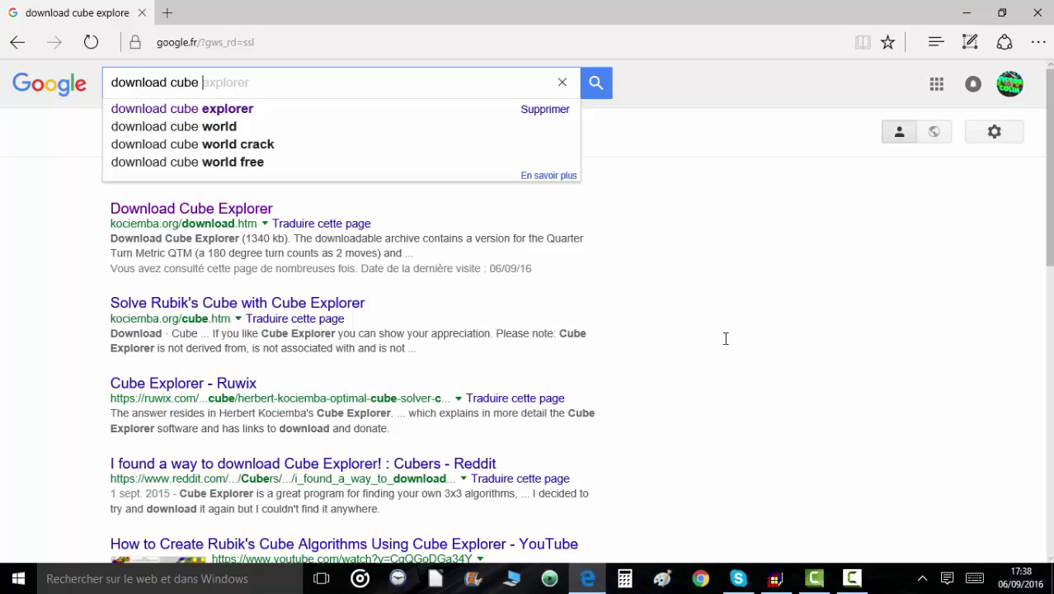
key("Return")
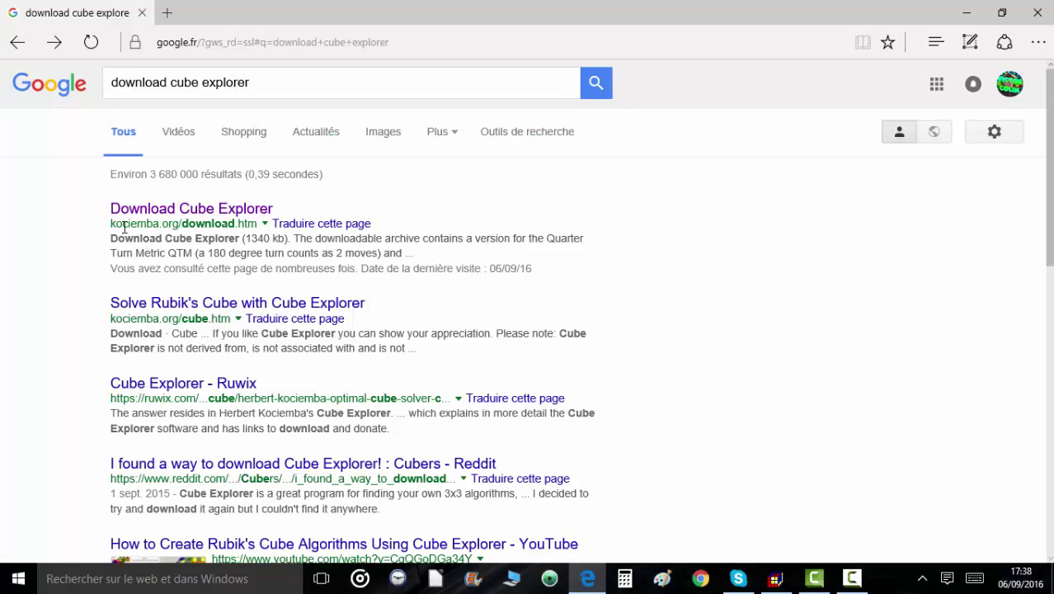
left_click(246, 211)
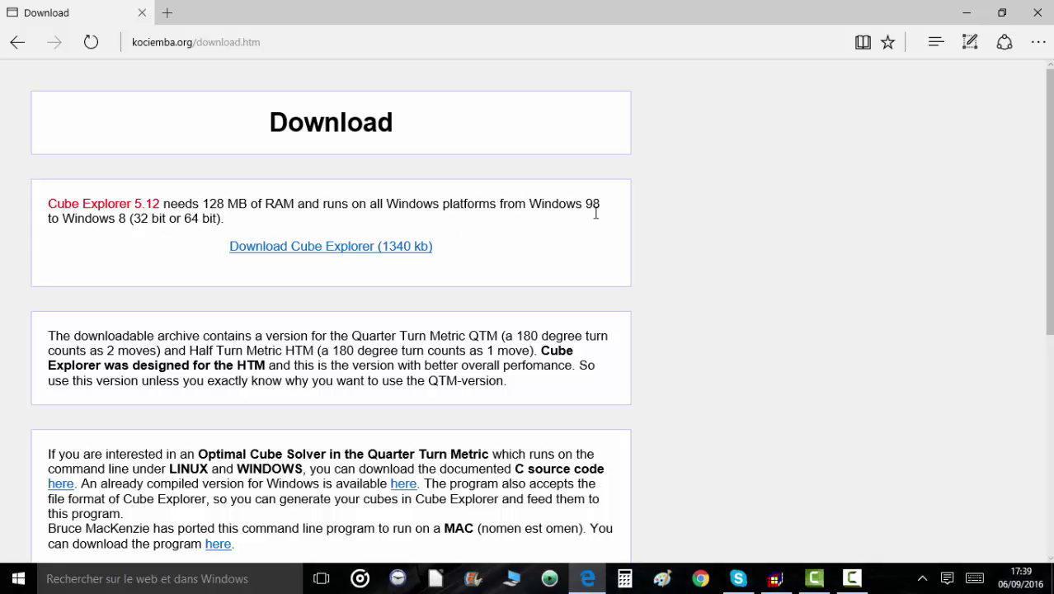
Switch to Cube Explorer and recolor three top-layer edge facelets: green on the blue face, blue on the orange face, orange on the green face.
left_click(775, 578)
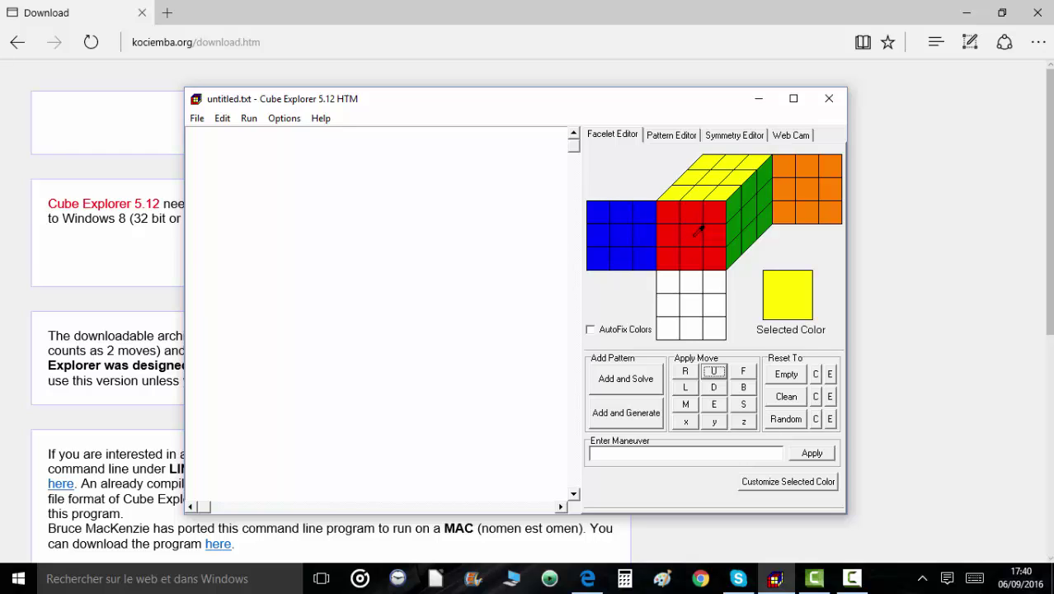
left_click(633, 226)
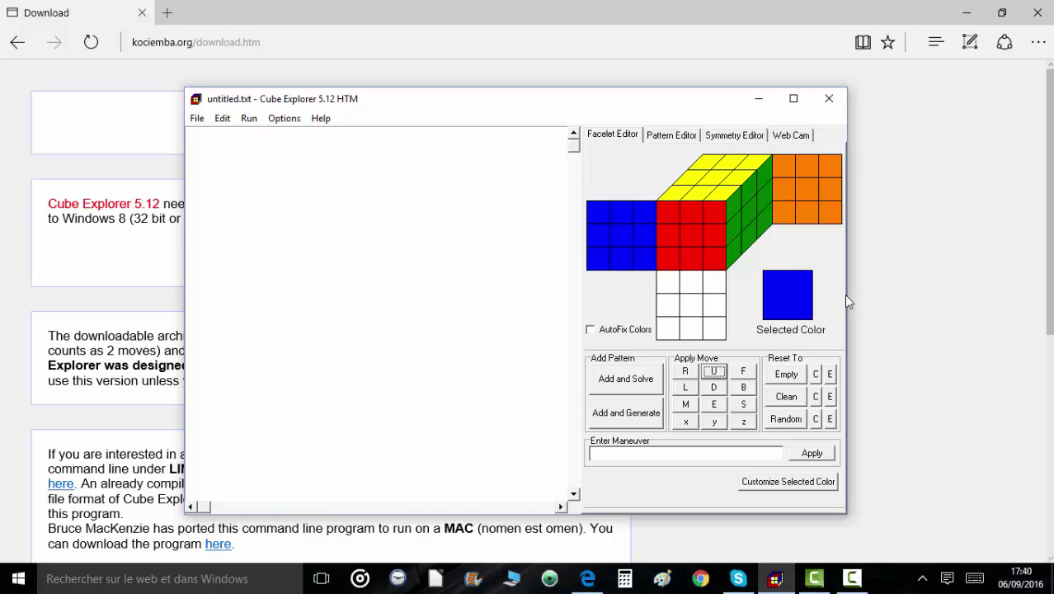
left_click(755, 212)
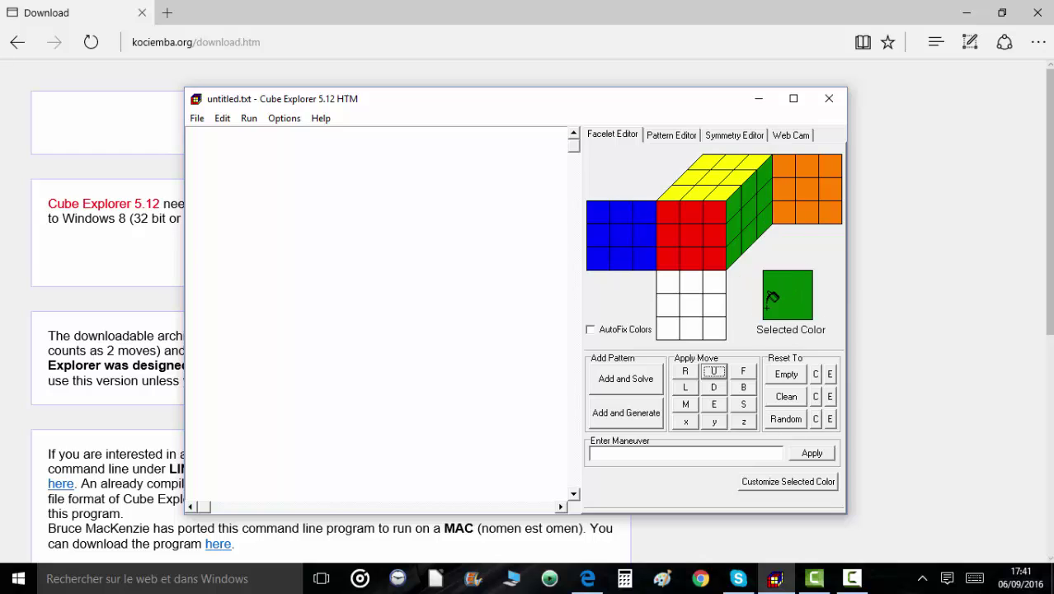
left_click(621, 212)
left_click(628, 234)
left_click(806, 166)
left_click(806, 187)
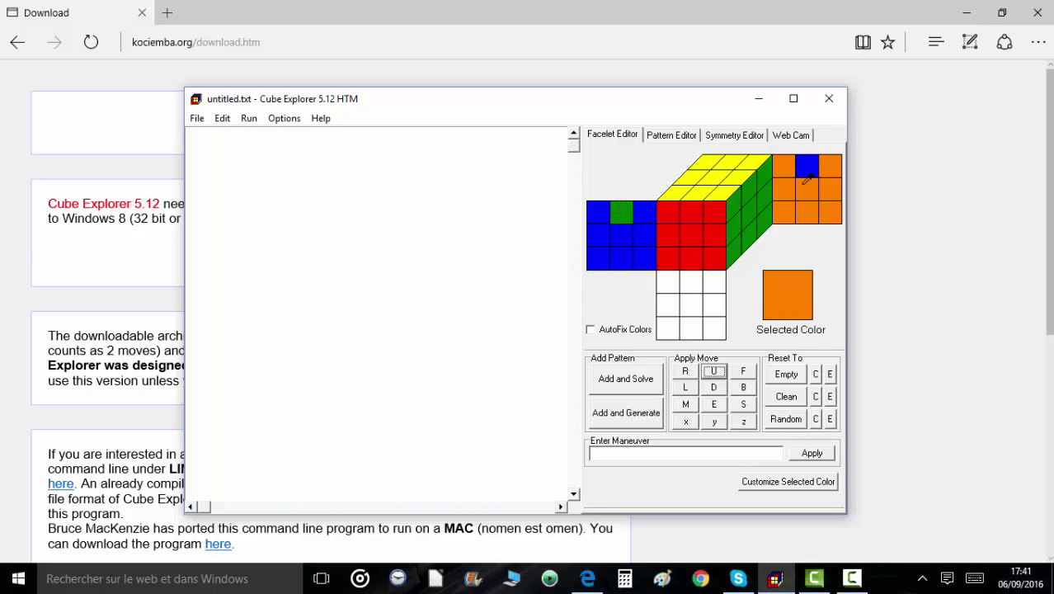
left_click(750, 185)
Add and solve the three-edge pattern, and remove the solved cube from the main window.
left_click(641, 386)
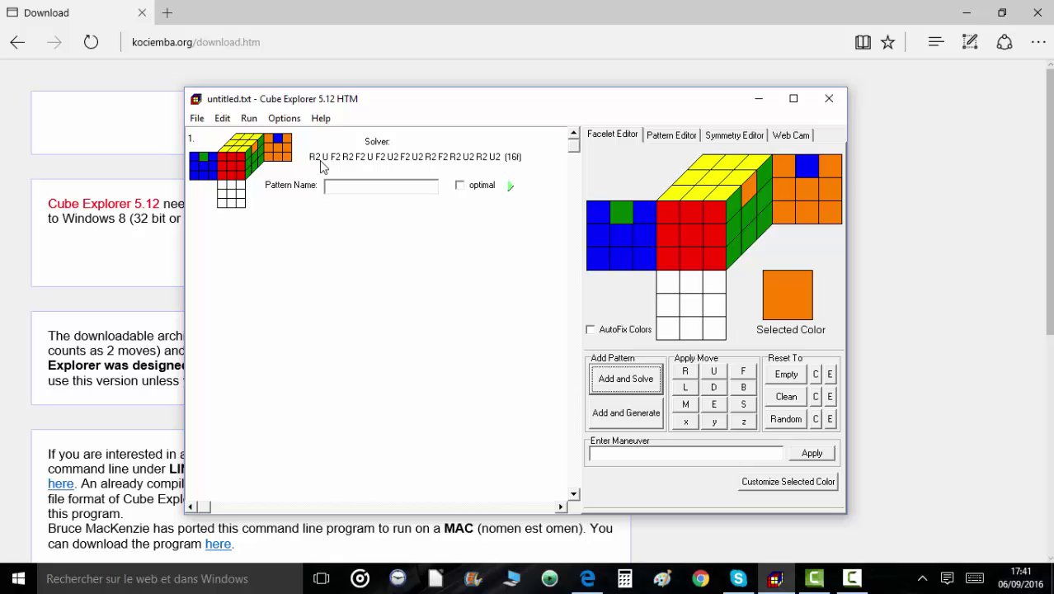
right_click(231, 145)
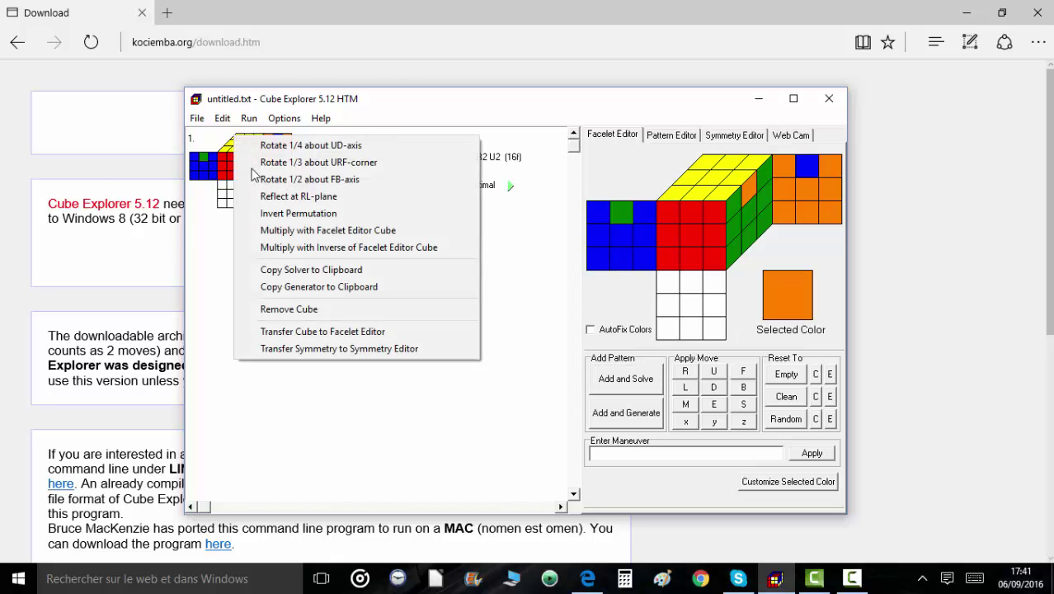
left_click(311, 310)
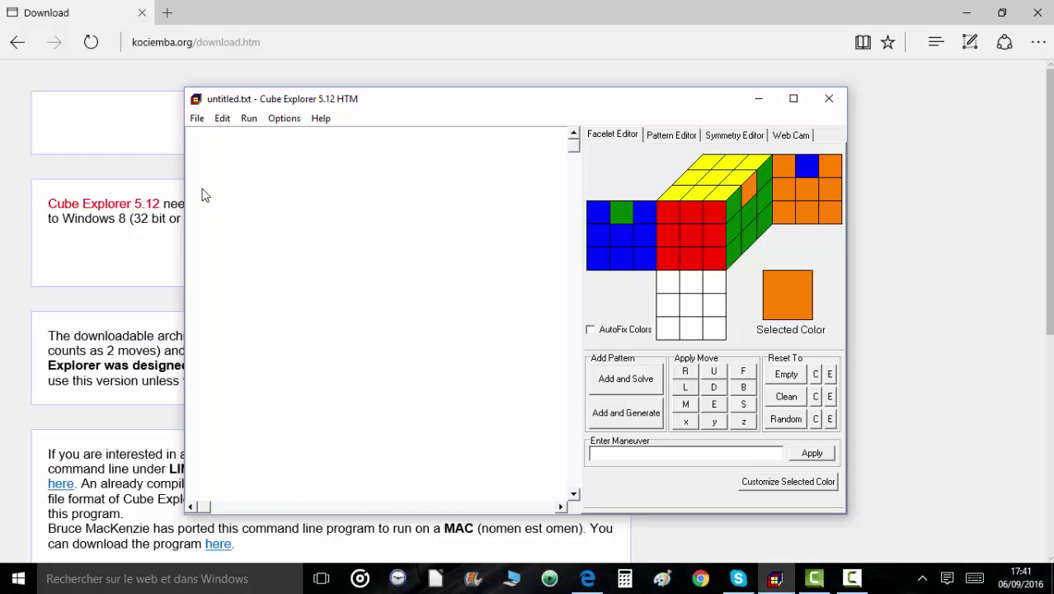
Gray out the front-right edge in the middle layer and run the incomplete-cube solution search until stopping it manually.
right_click(716, 234)
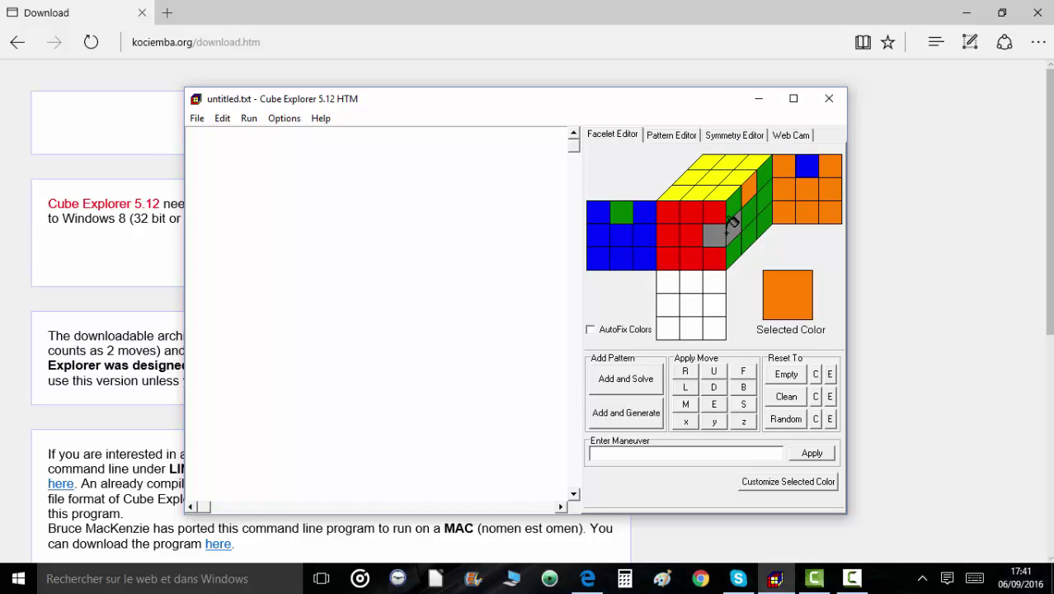
left_click(632, 380)
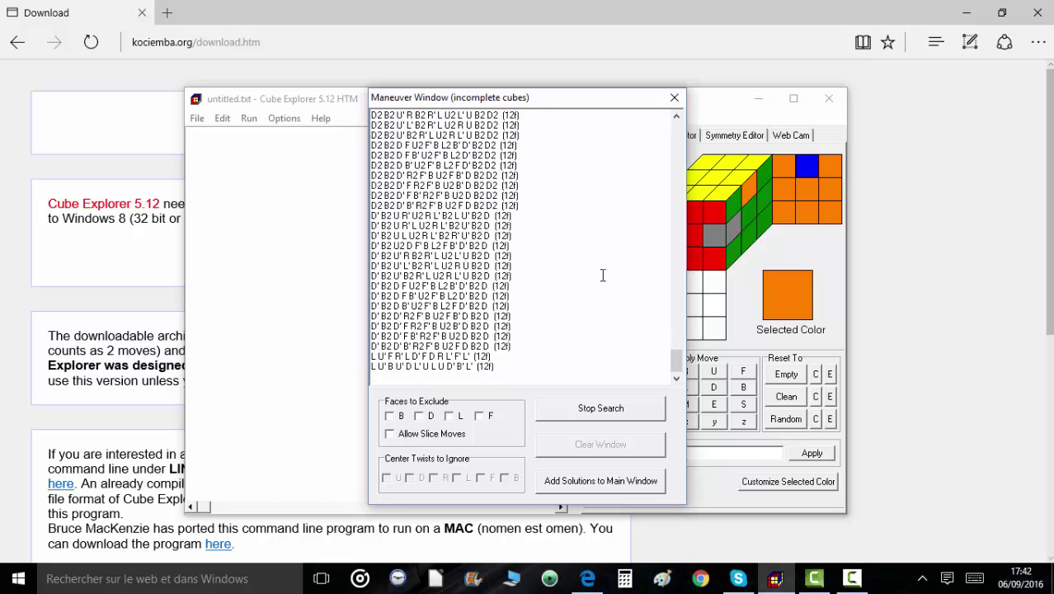
left_click(602, 409)
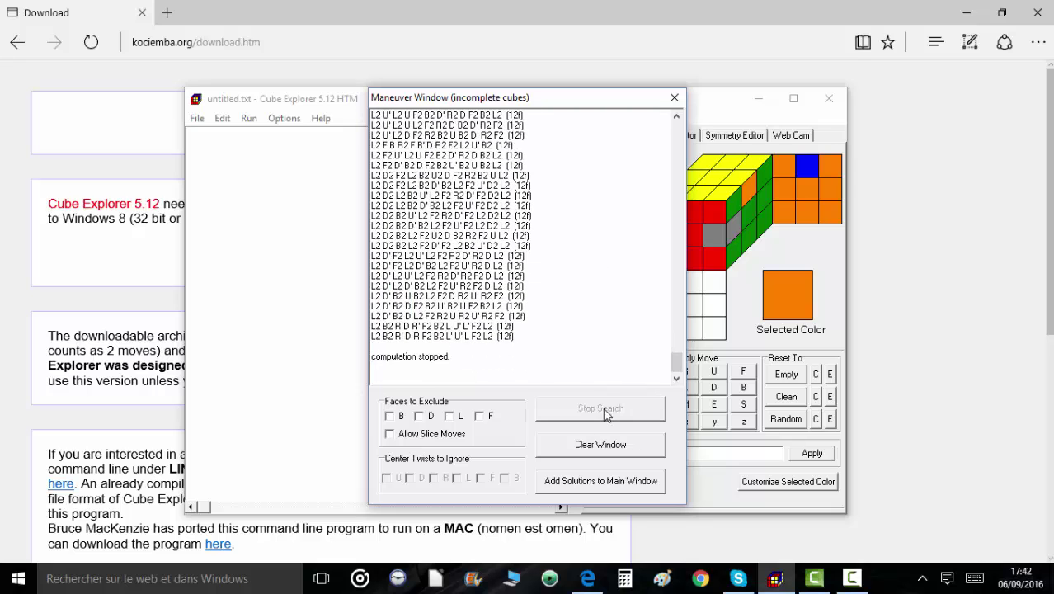
Examine the maneuvers listed for search depths 9 to 11, including the 11-move R2 U' R' U' R U R U R U' R.
left_click_drag(676, 360, 674, 120)
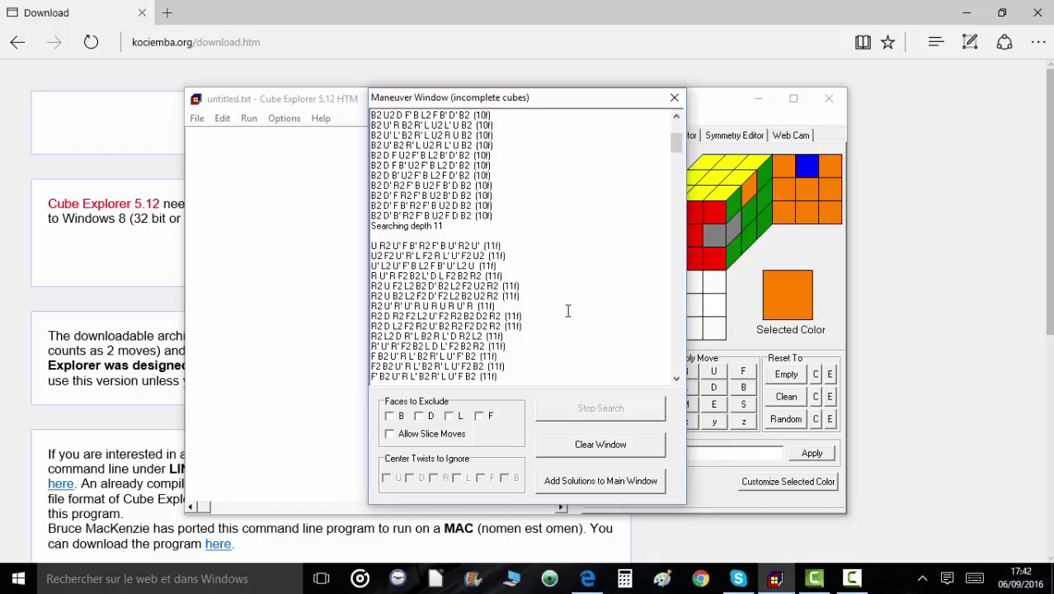
left_click_drag(474, 305, 369, 306)
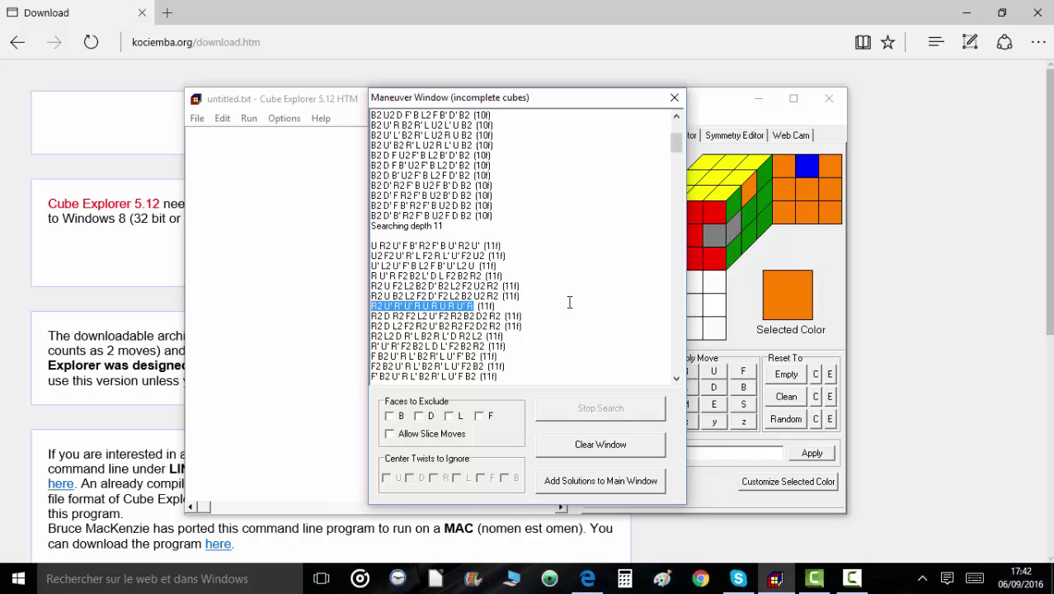
left_click(468, 305)
scroll(470, 310, "up", 5)
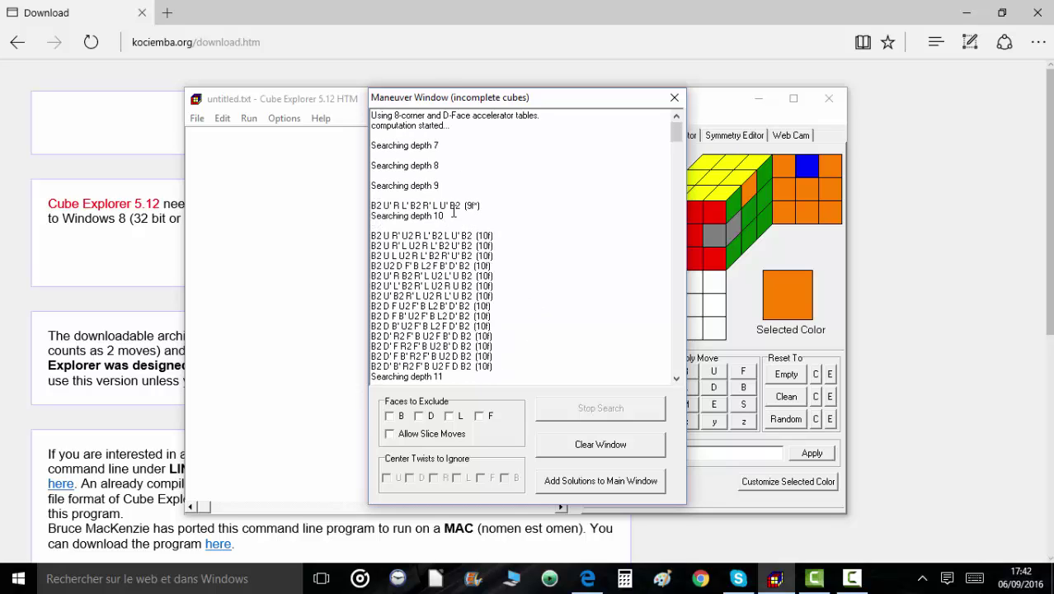
scroll(532, 264, "down", 5)
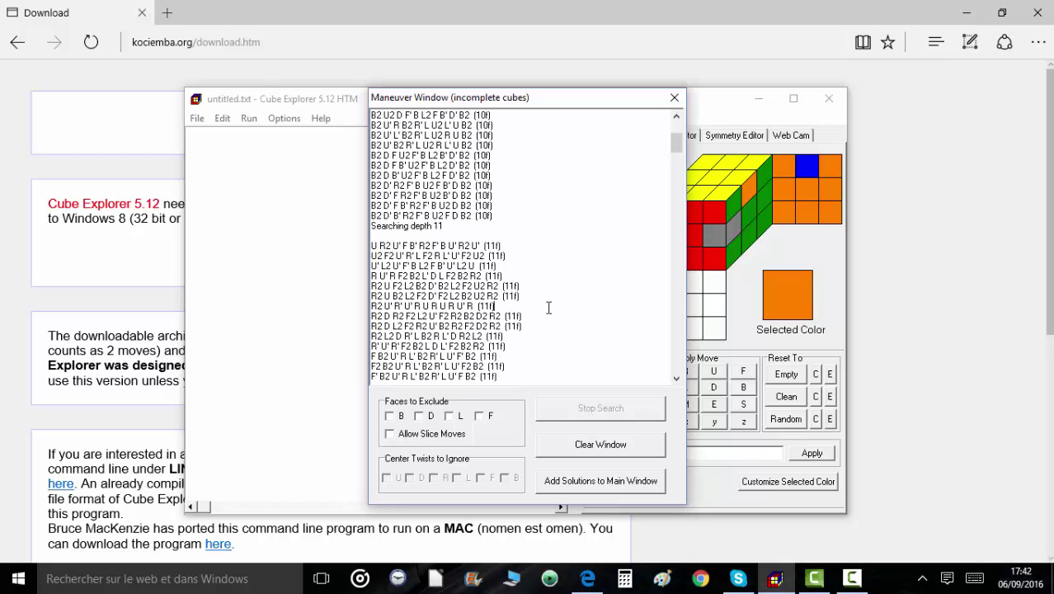
scroll(548, 310, "up", 5)
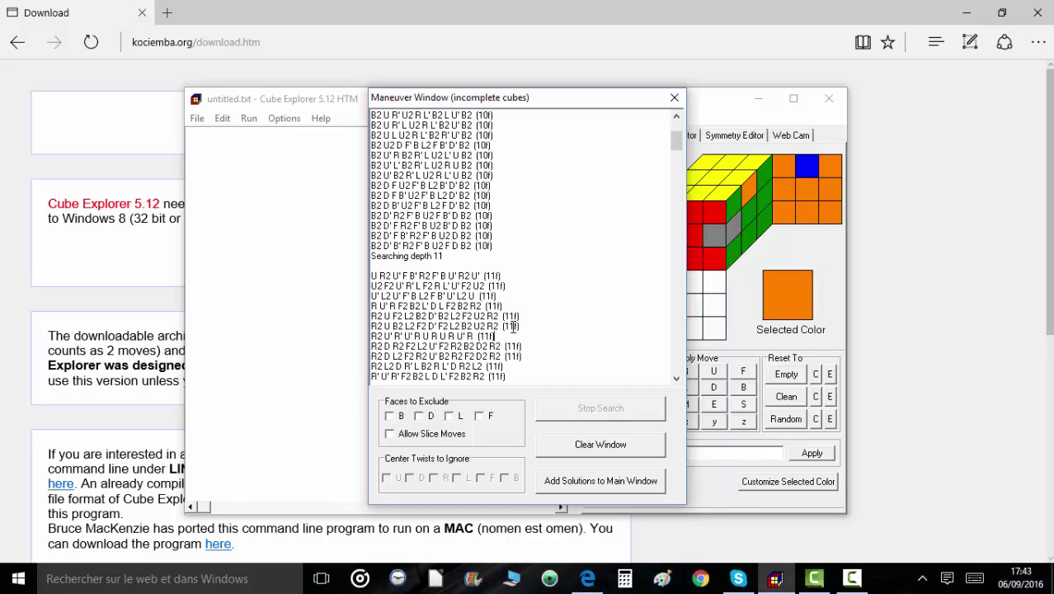
scroll(520, 324, "up", 4)
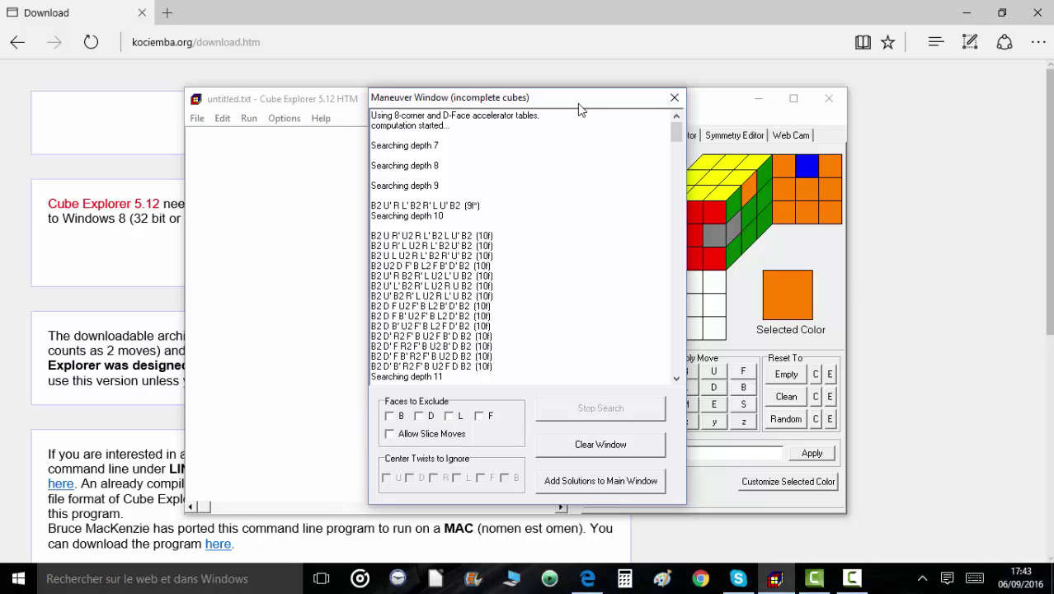
Exclude faces B, D and F from the maneuver search and close the maneuver window.
left_click_drag(576, 102, 551, 99)
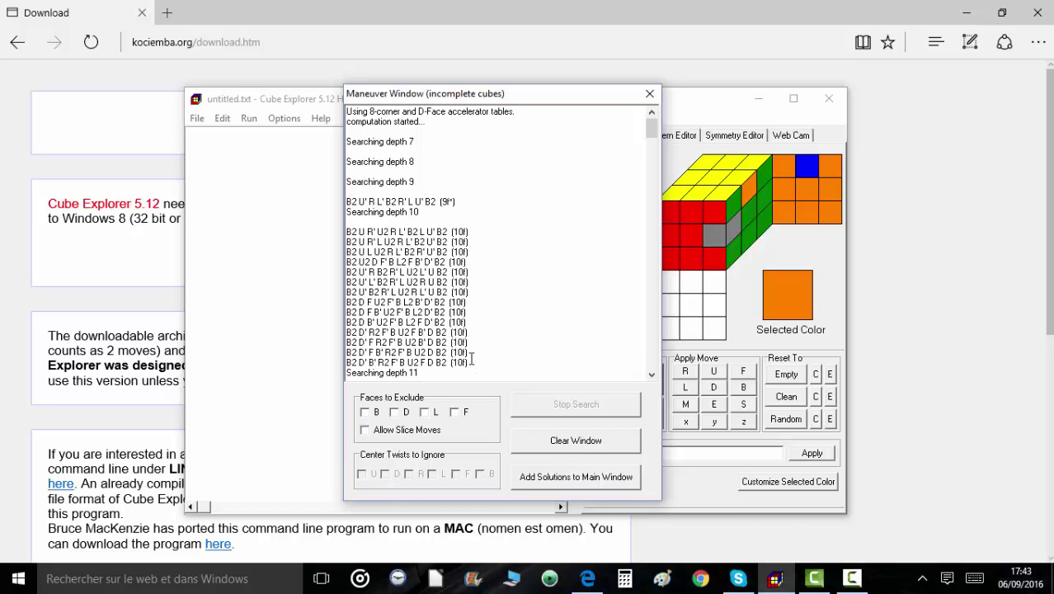
left_click(365, 412)
left_click(394, 412)
left_click(454, 412)
left_click(649, 93)
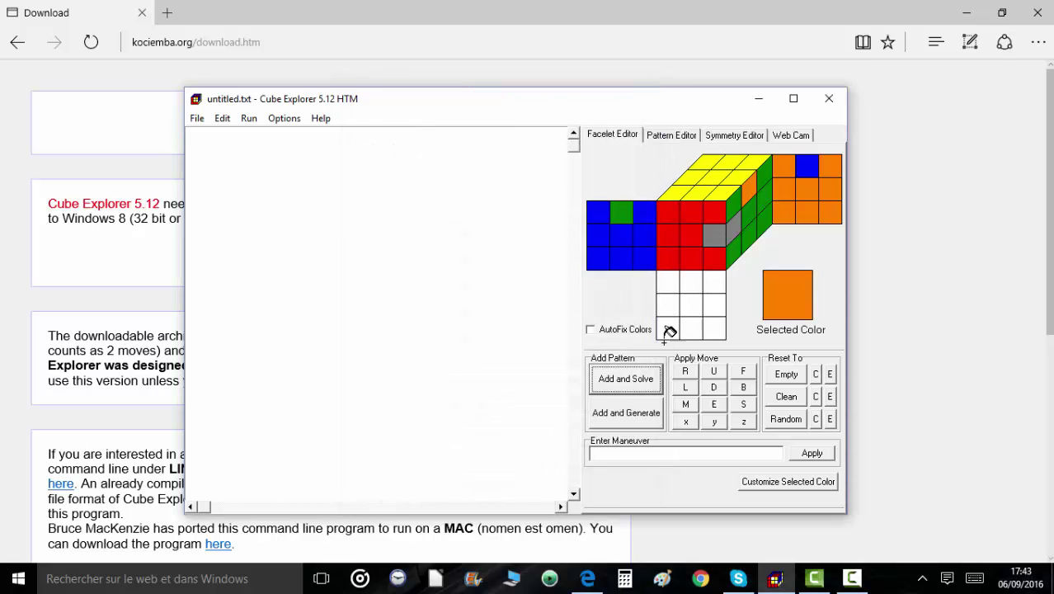
Rerun the search on the incomplete cube, stop it, and review the maneuvers listed from depth 11 upward.
left_click(636, 380)
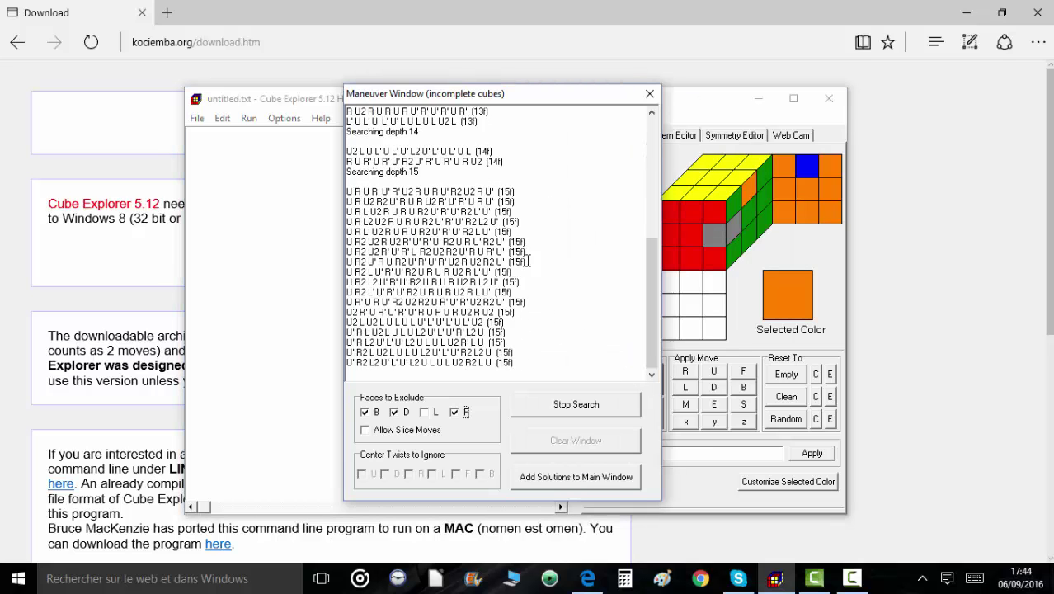
left_click(577, 403)
left_click_drag(651, 330, 646, 164)
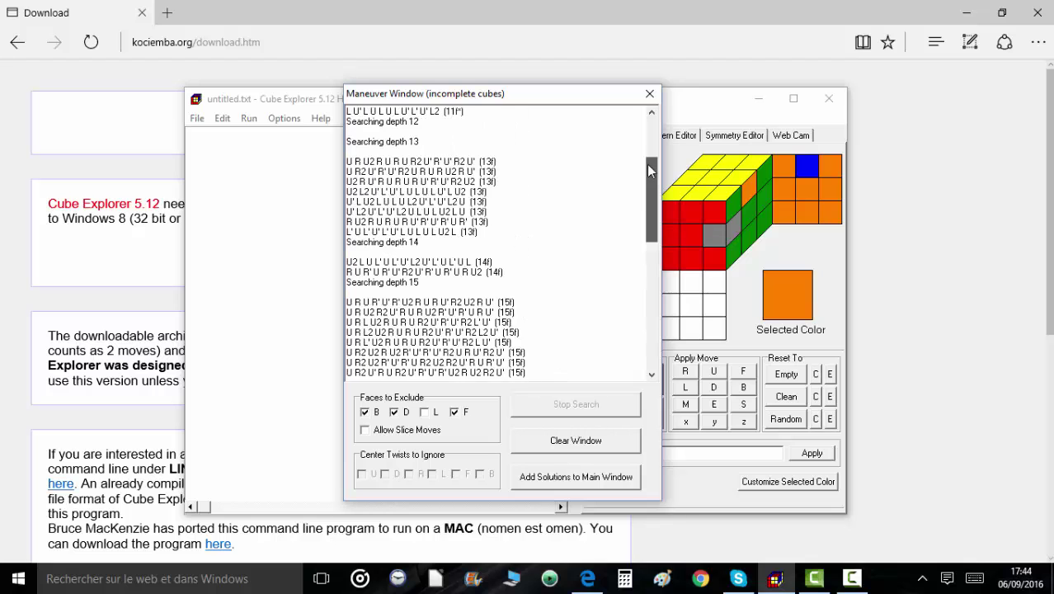
scroll(566, 261, "down", 1)
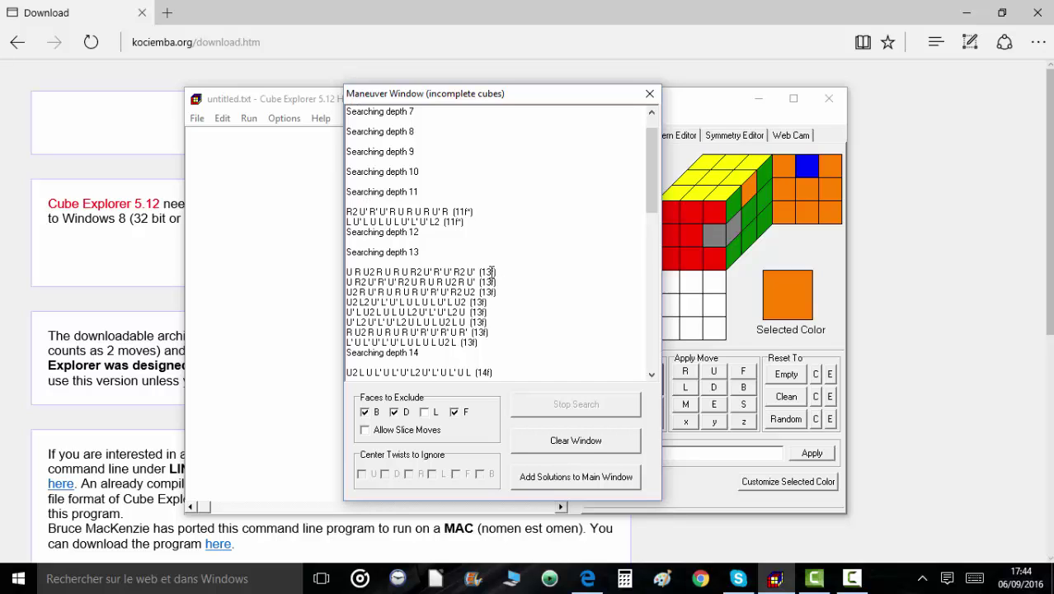
left_click_drag(354, 267, 464, 272)
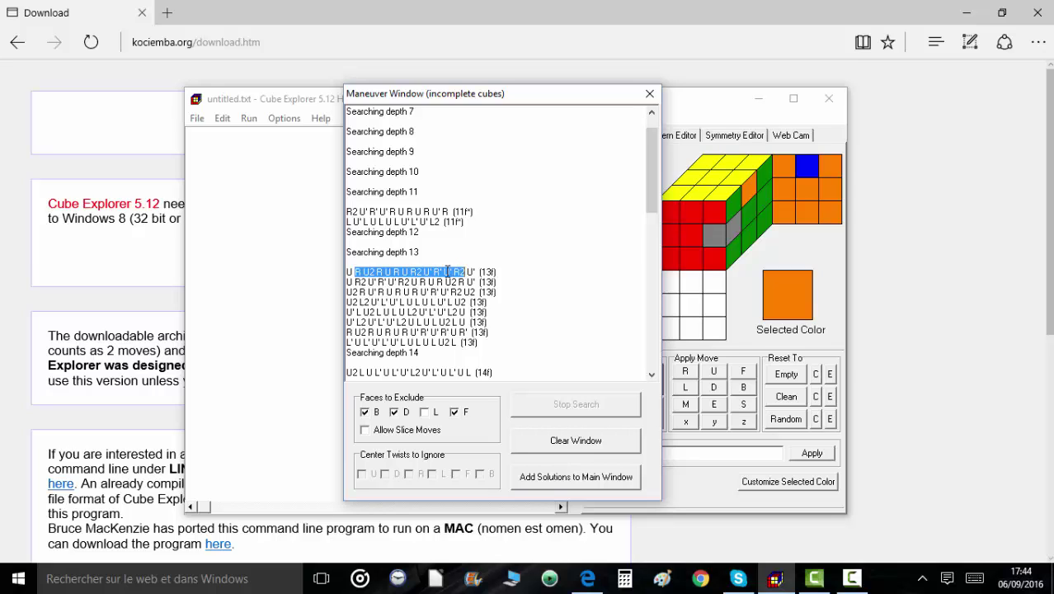
left_click(544, 314)
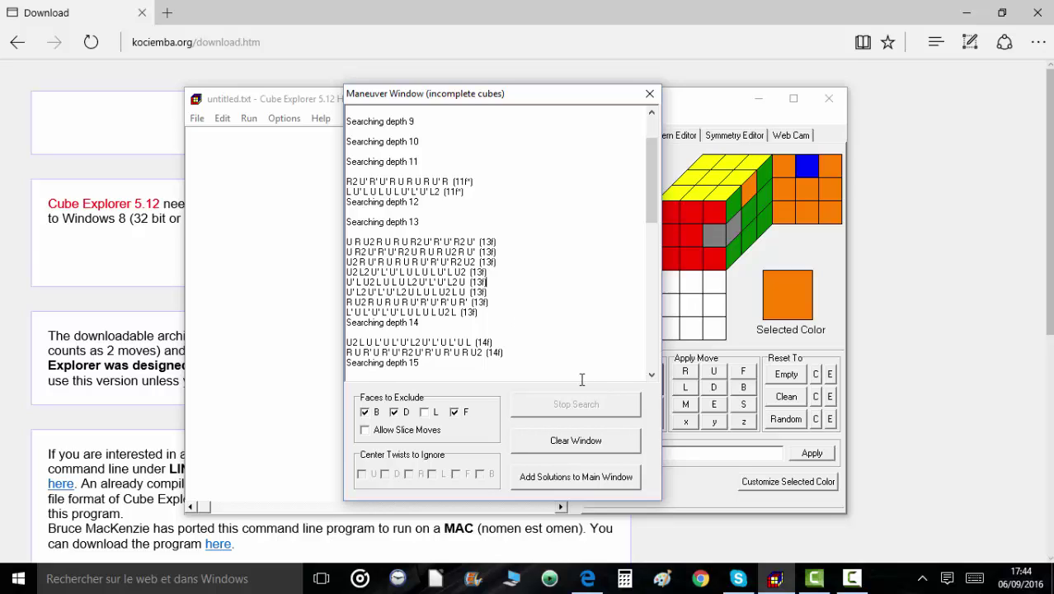
Clear the exclusions of faces F, D and B and close the maneuver window.
left_click(465, 413)
left_click(393, 412)
left_click(365, 412)
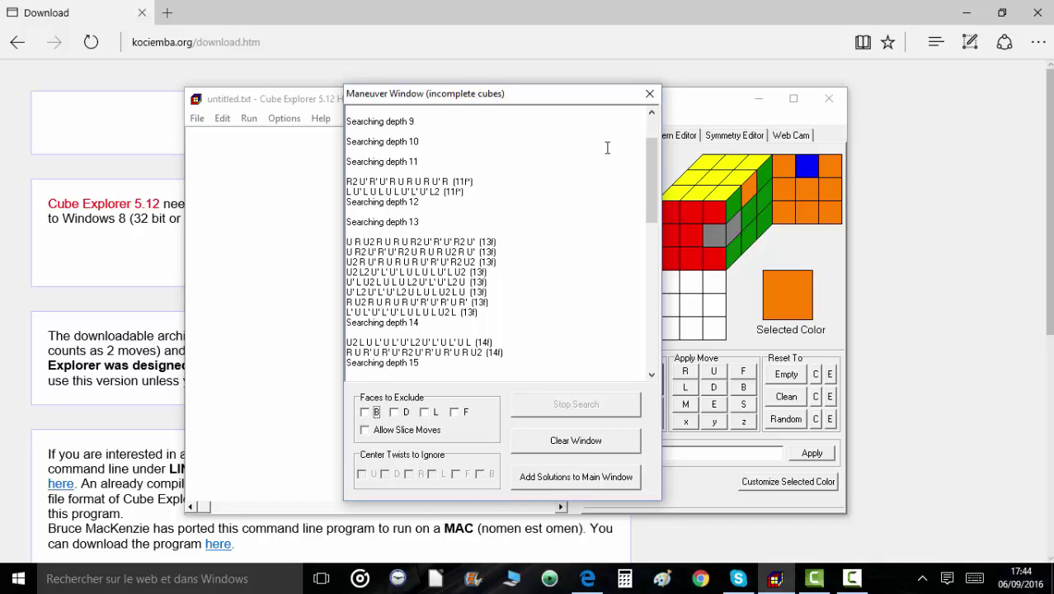
left_click(651, 93)
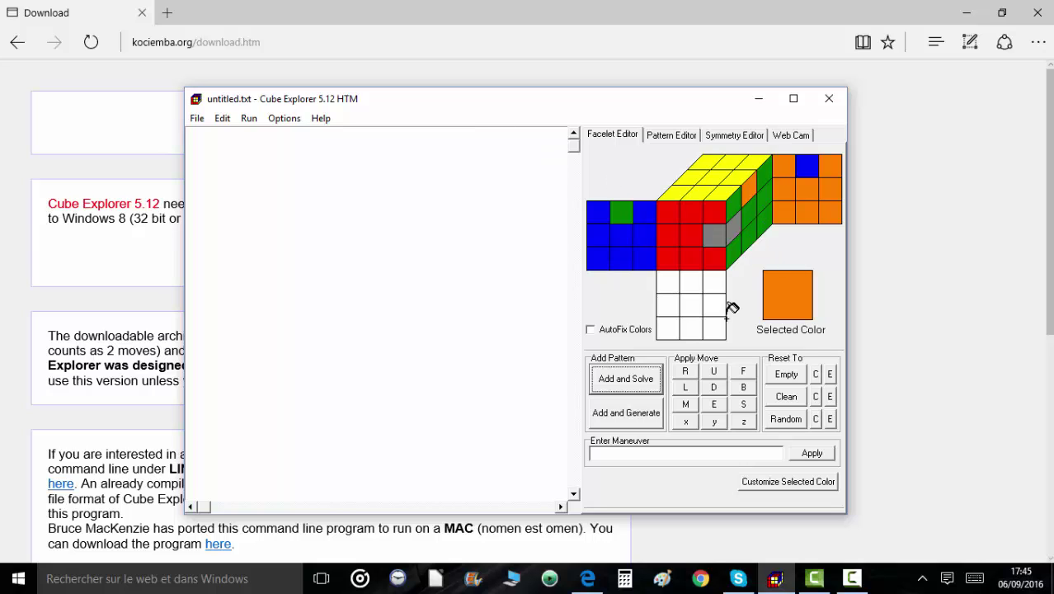
On a clean cube rotated by y, paint the orange face's top edge and back corner facelets red and the red face's matching ones orange.
left_click(786, 397)
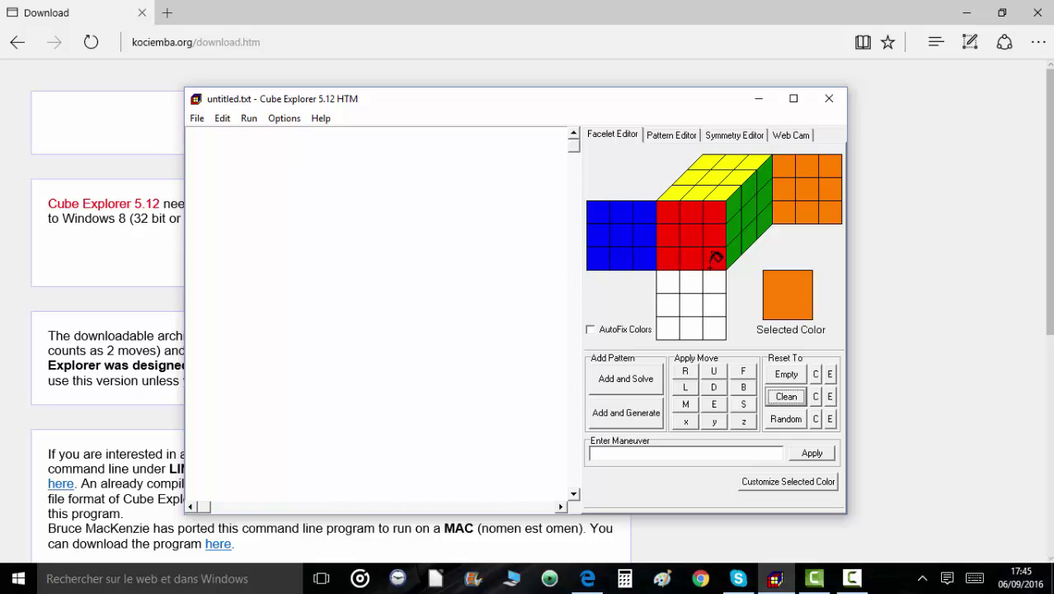
left_click(713, 422)
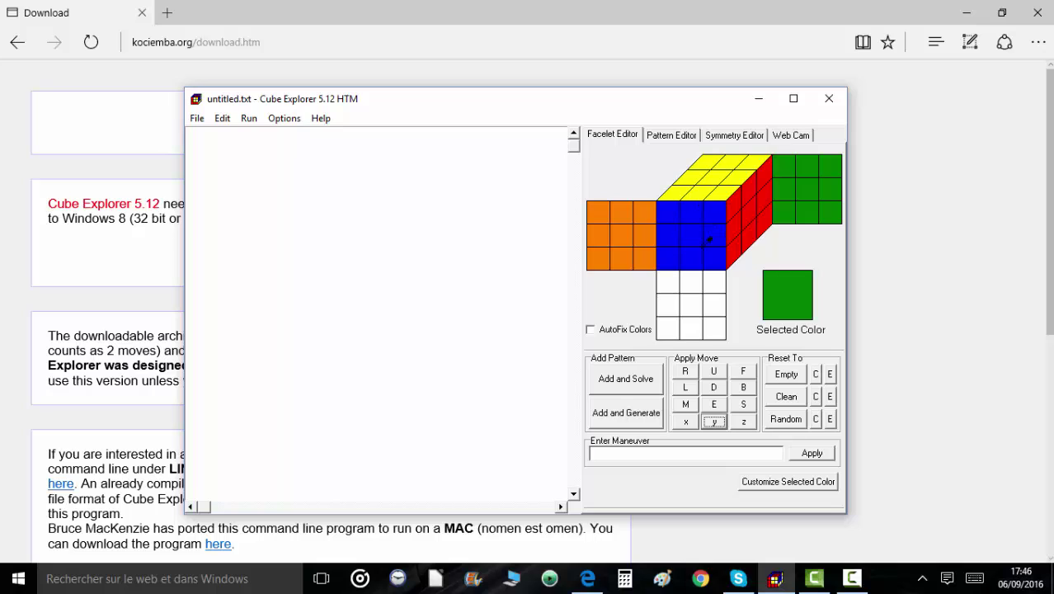
left_click(751, 217)
left_click(628, 215)
left_click(602, 212)
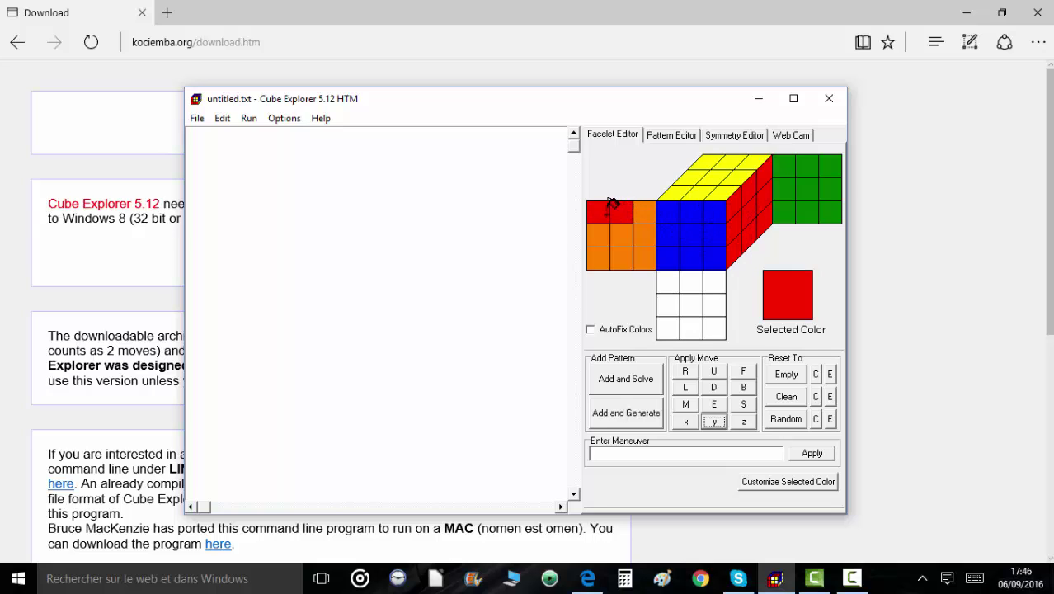
left_click(627, 236)
left_click(750, 188)
left_click(763, 169)
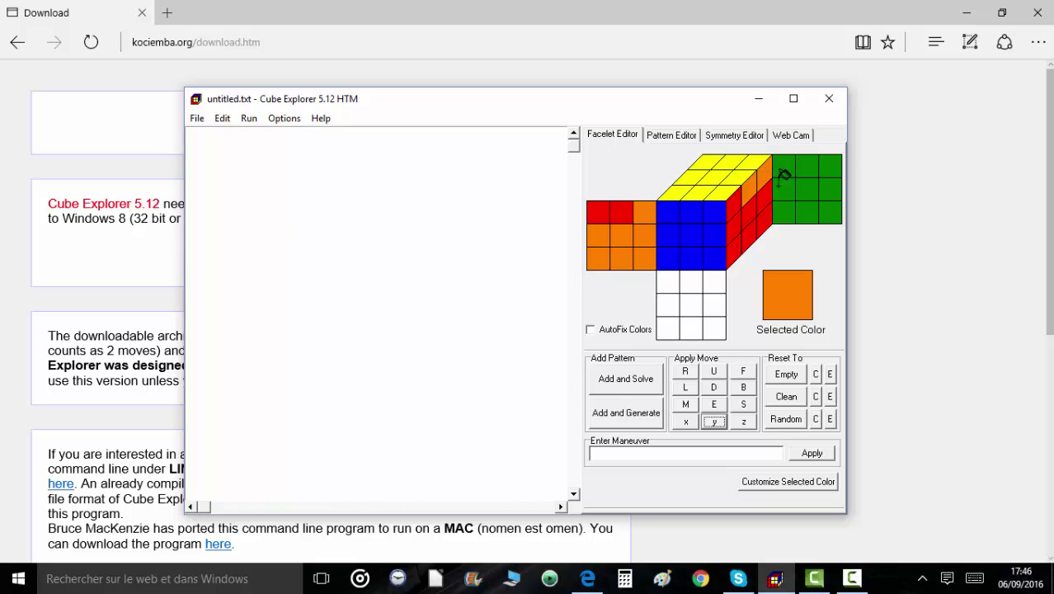
Paint the yellow face's two back corner facelets green and the green back face's two upper corner facelets yellow.
left_click(812, 185)
left_click(757, 162)
left_click(707, 161)
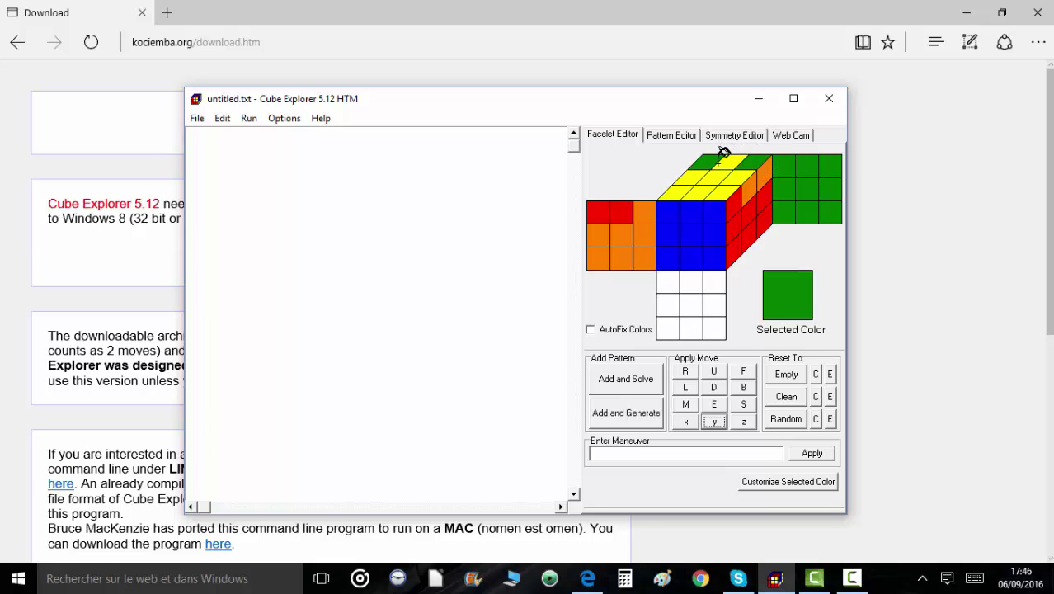
left_click(724, 172)
left_click(783, 165)
left_click(830, 165)
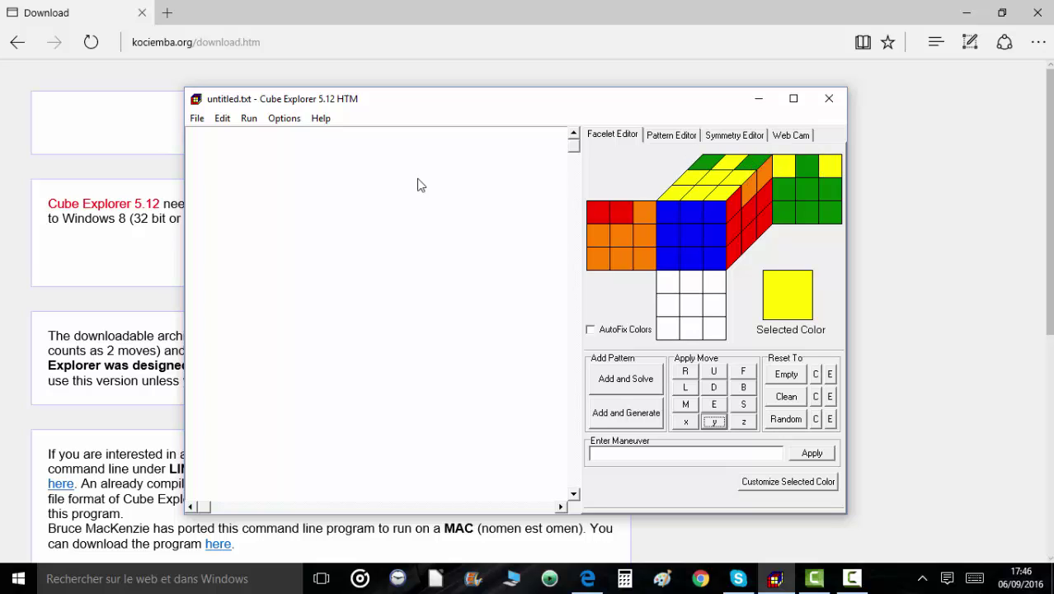
Grey out the blue-red middle-layer edge and exclude faces B, D and F from the solution search, stopping the initial search.
right_click(714, 236)
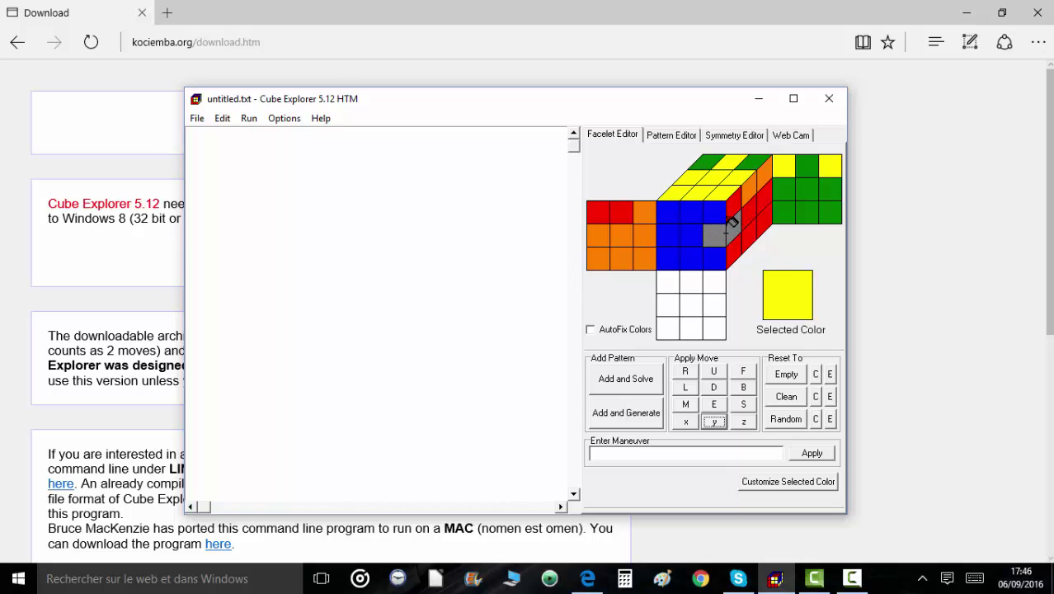
left_click(650, 378)
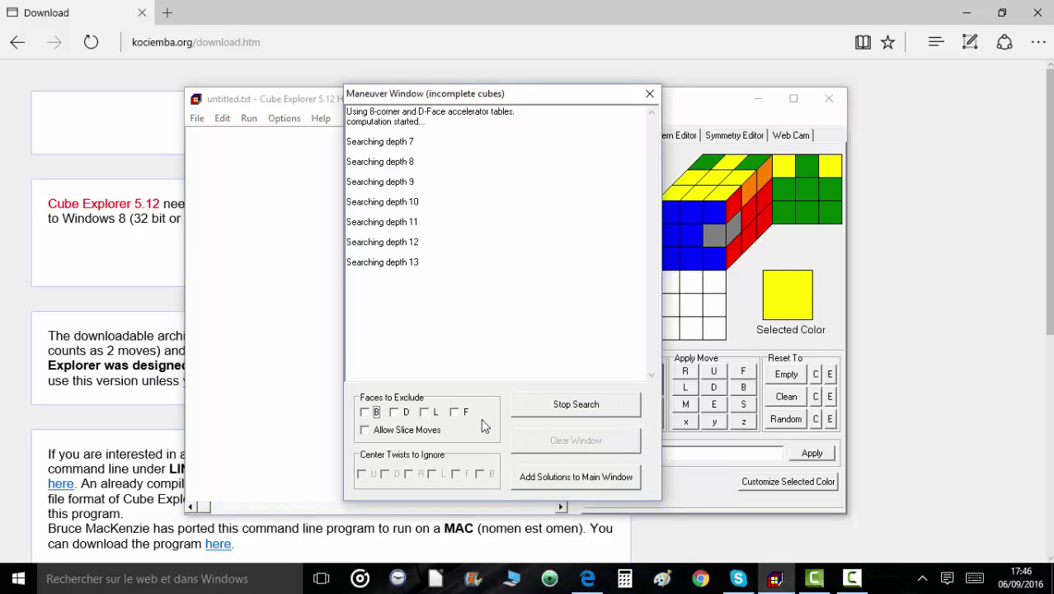
left_click(369, 413)
left_click(395, 413)
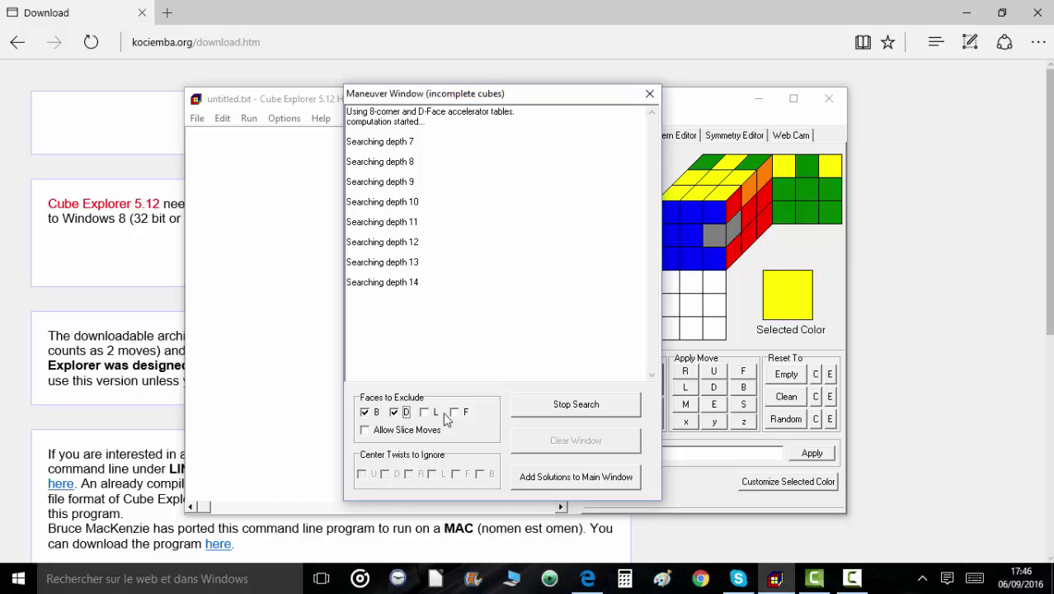
left_click(455, 413)
left_click(568, 405)
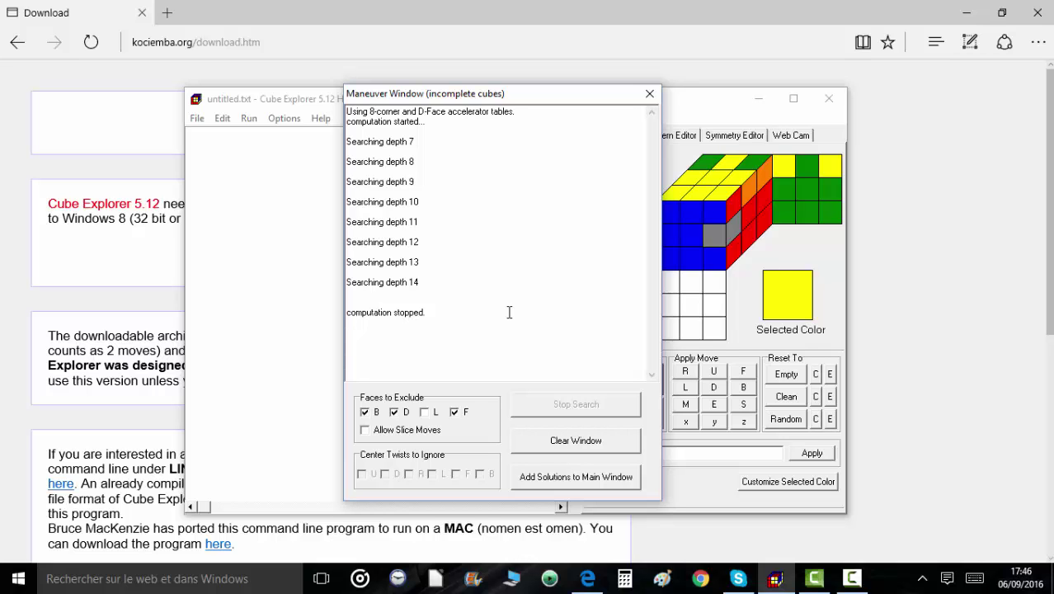
left_click(649, 93)
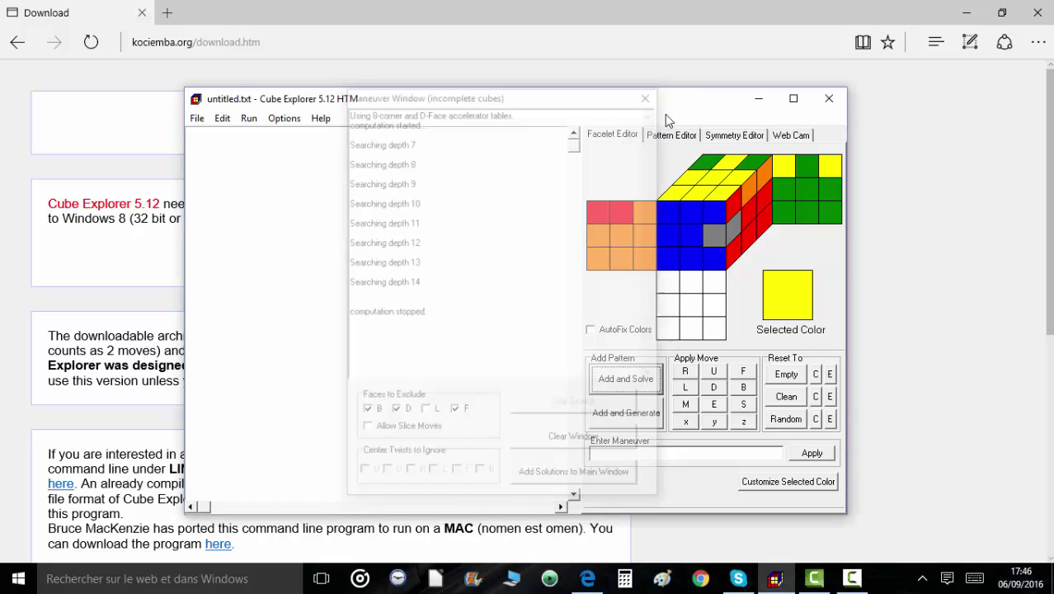
Rerun the search with the exclusions, stop it at depth 18, and review the listed maneuvers from depth 16 onward.
left_click(622, 378)
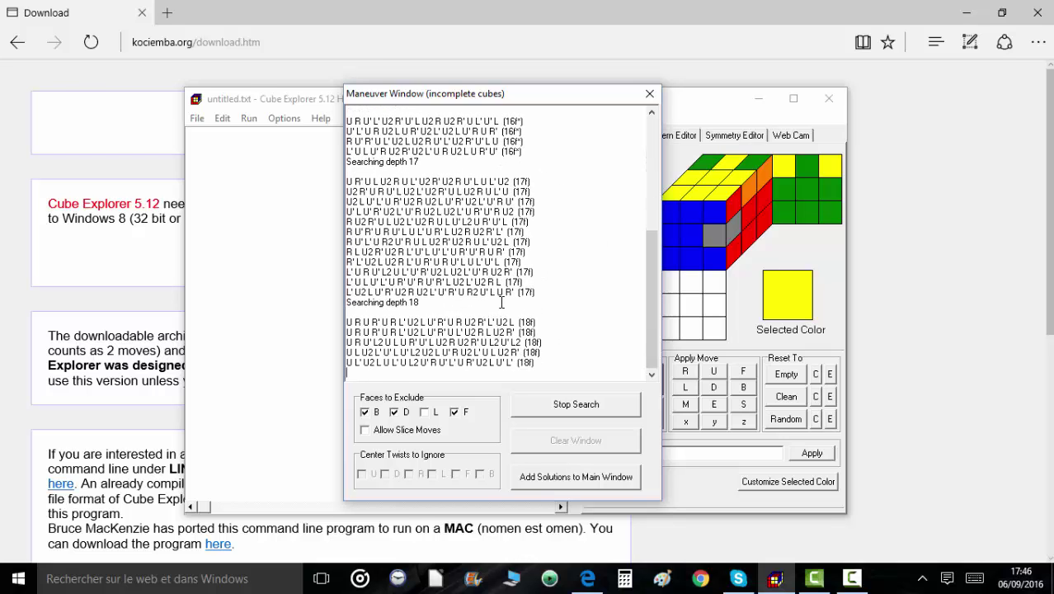
left_click(565, 405)
left_click_drag(657, 307, 657, 174)
scroll(527, 233, "down", 1)
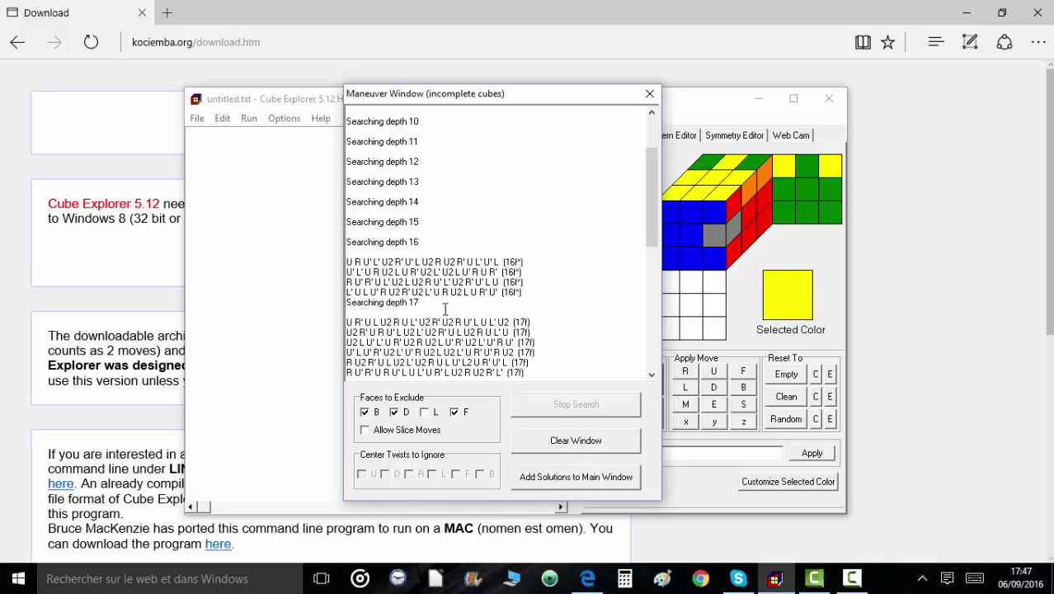
scroll(452, 273, "down", 1)
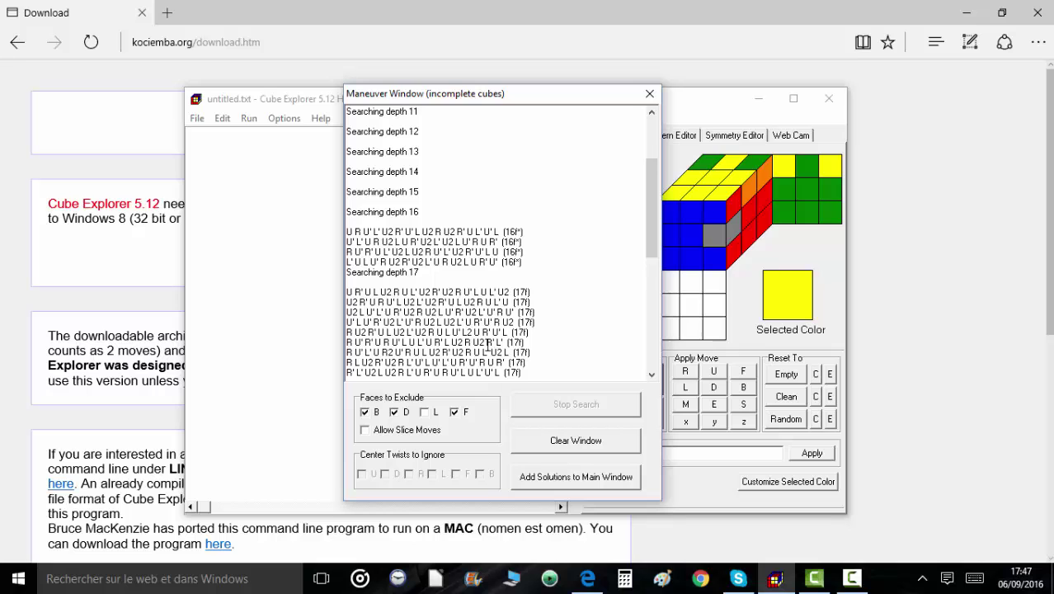
scroll(486, 334, "down", 1)
scroll(482, 326, "down", 4)
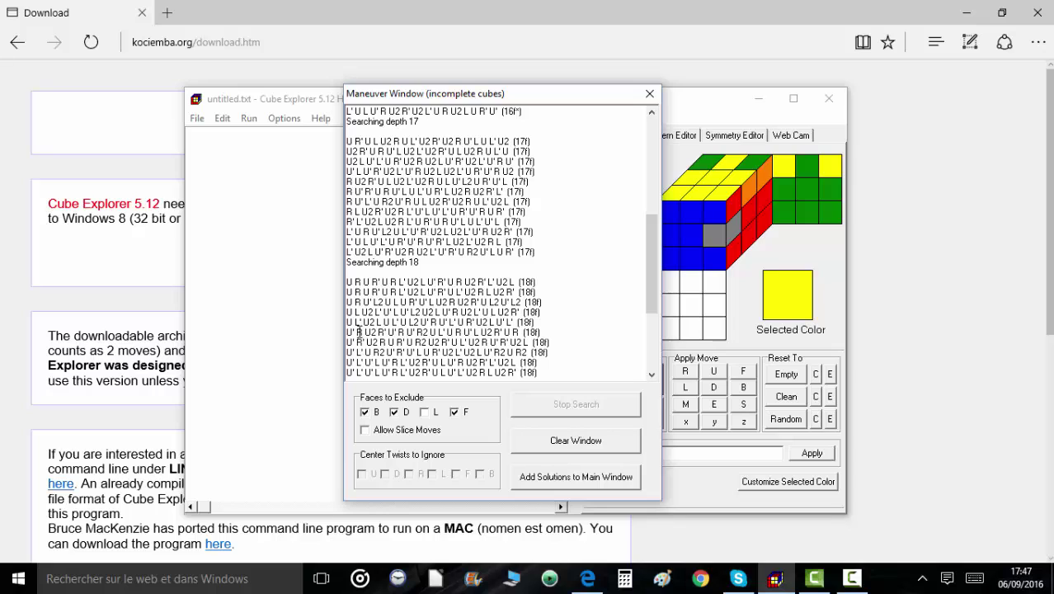
Highlight in turn the depth-18 maneuvers starting U' R U2 and U' R' U2, leaving out the leading U'.
left_click_drag(355, 331, 519, 331)
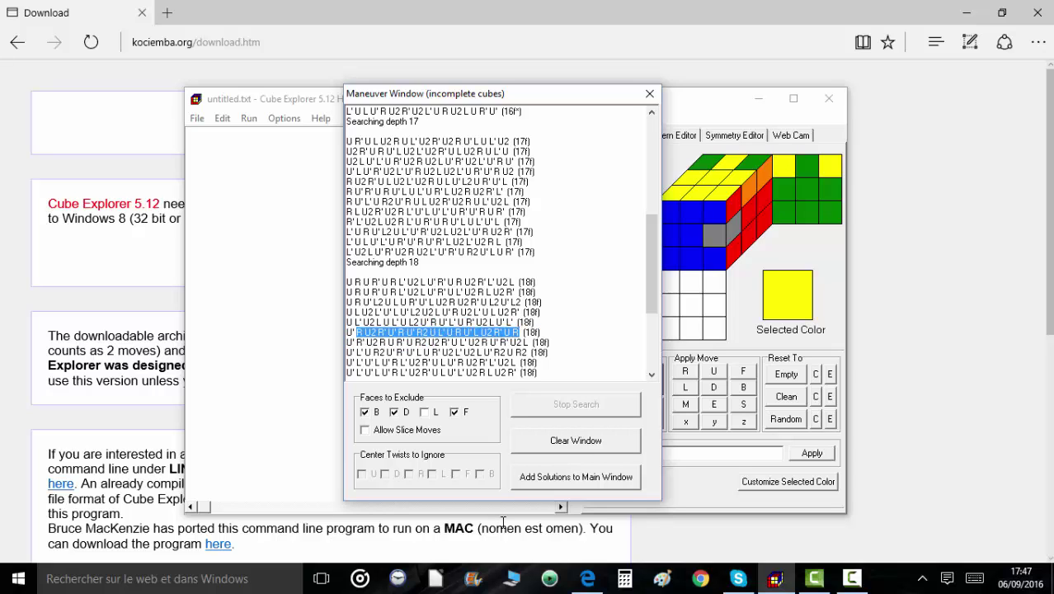
left_click(490, 364)
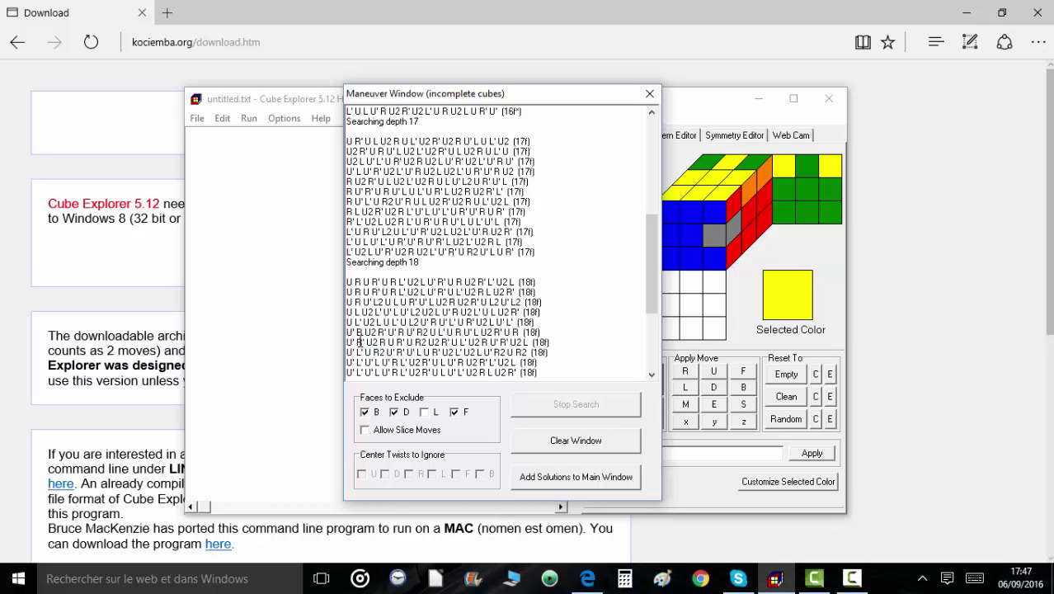
left_click_drag(357, 341, 528, 342)
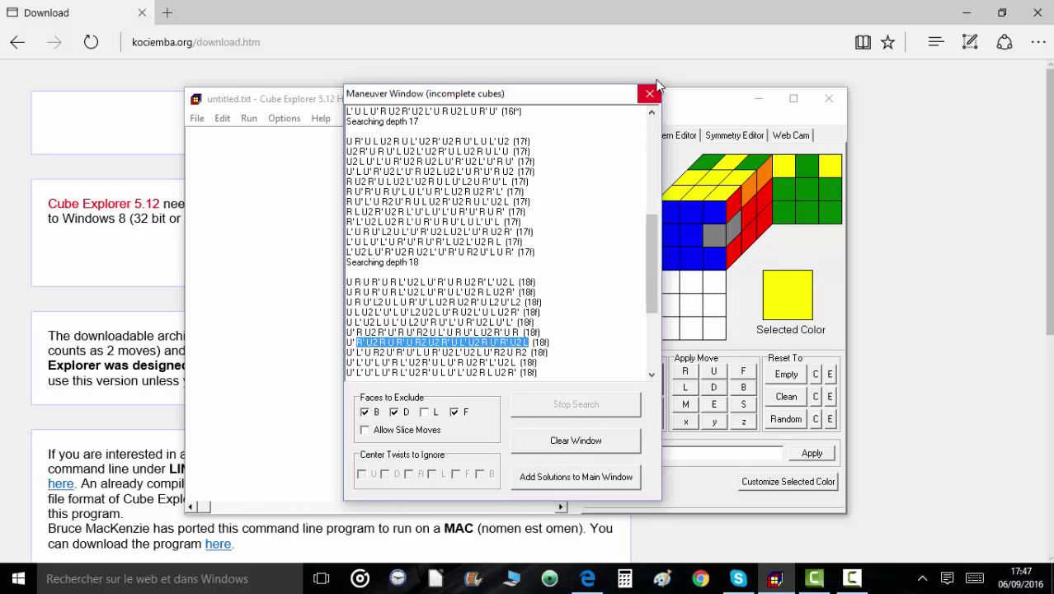
Remove faces F, D and B from the excluded faces and close the maneuver window.
left_click(454, 411)
left_click(393, 411)
left_click(365, 411)
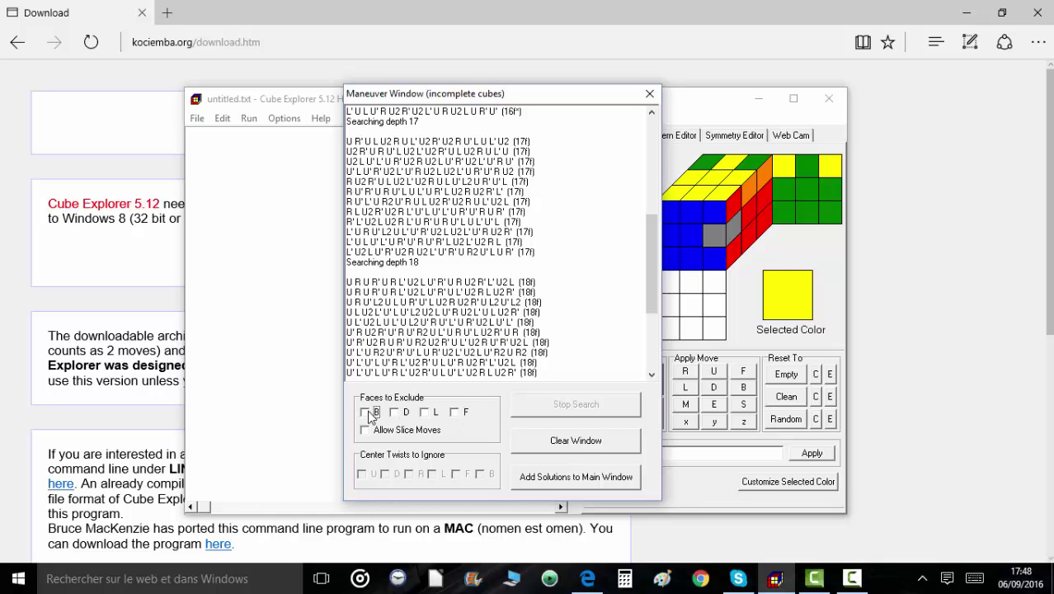
left_click(650, 93)
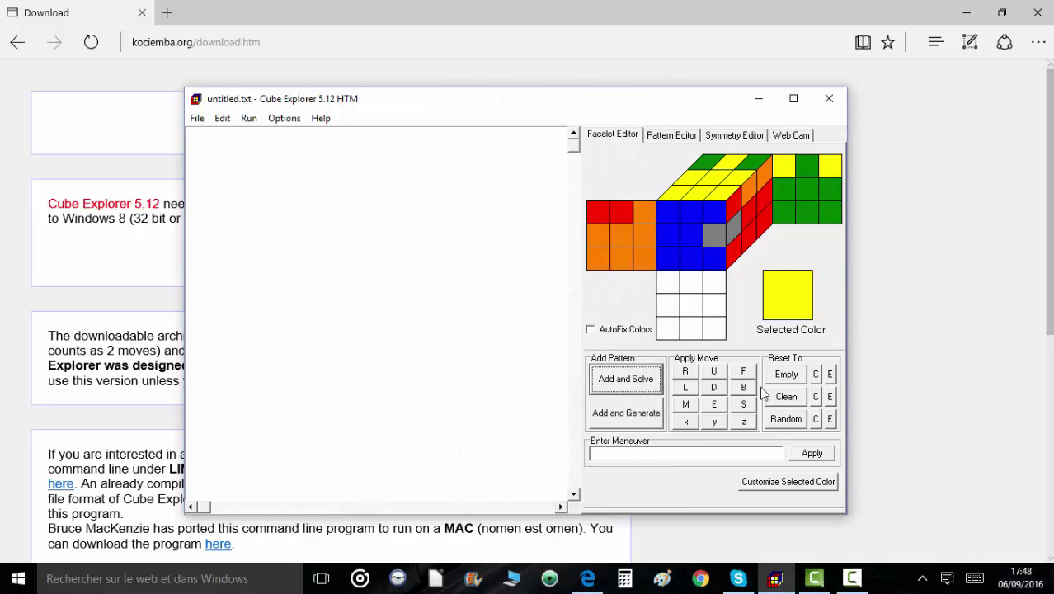
On a clean cube with the orientation case's facelets striped yellow, grey out all other upper-layer facelets except the yellow centre.
left_click(785, 398)
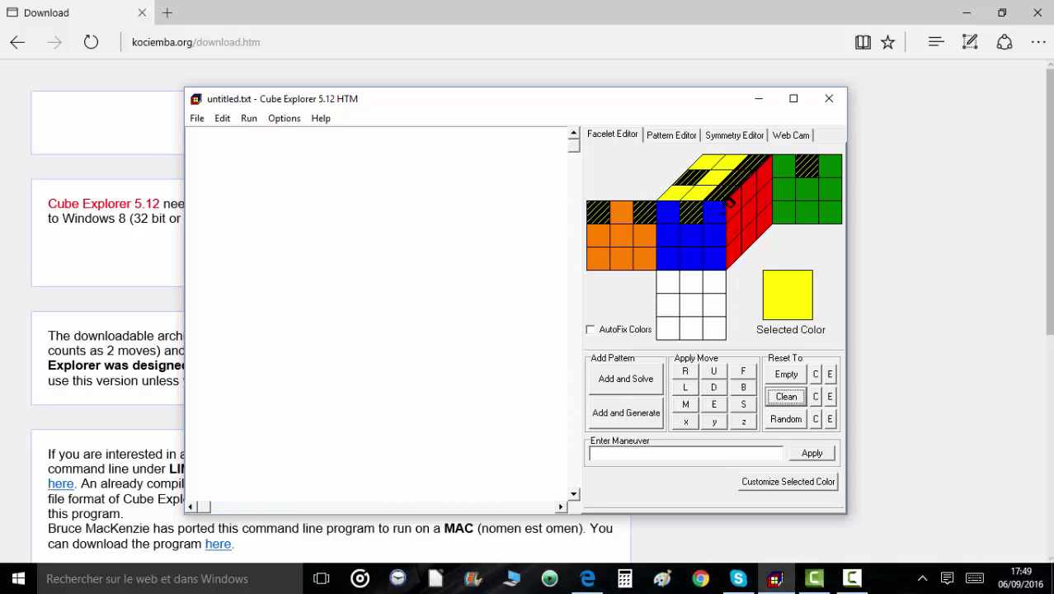
right_click(718, 210)
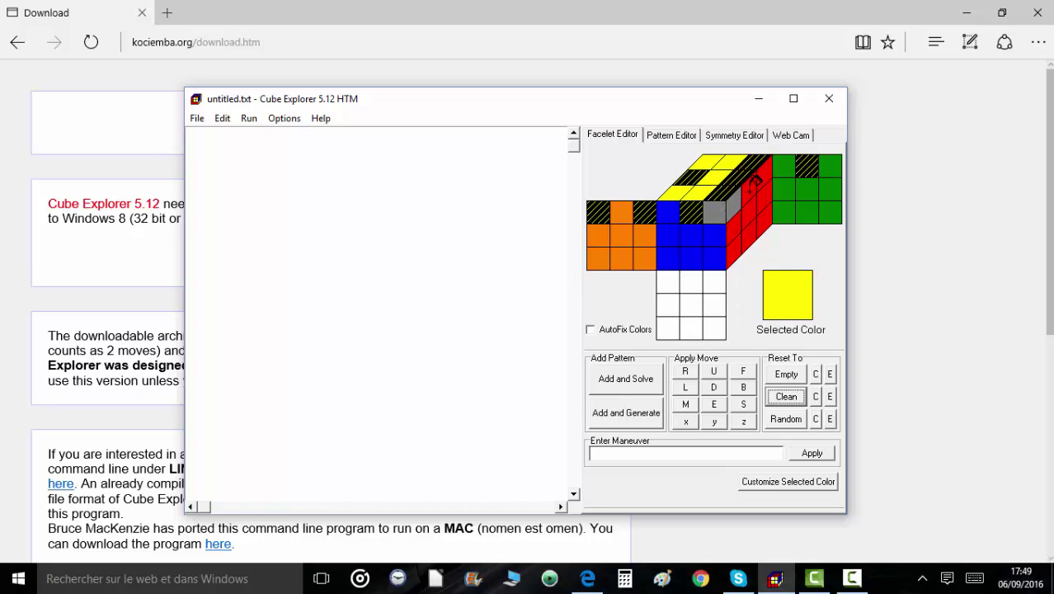
right_click(748, 185)
right_click(762, 169)
right_click(699, 191)
right_click(674, 194)
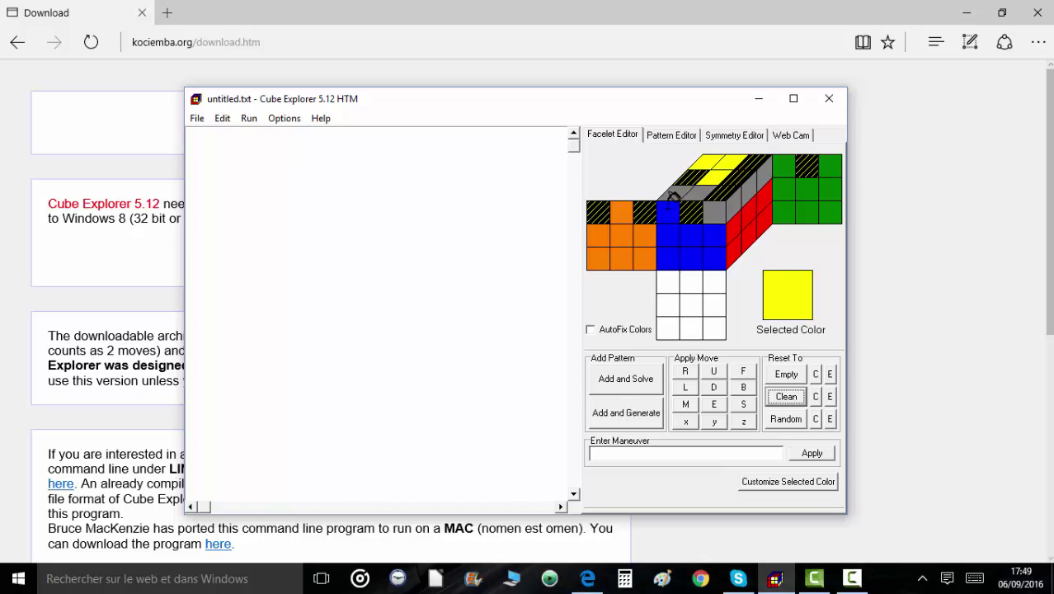
right_click(670, 207)
right_click(623, 209)
right_click(704, 159)
right_click(727, 158)
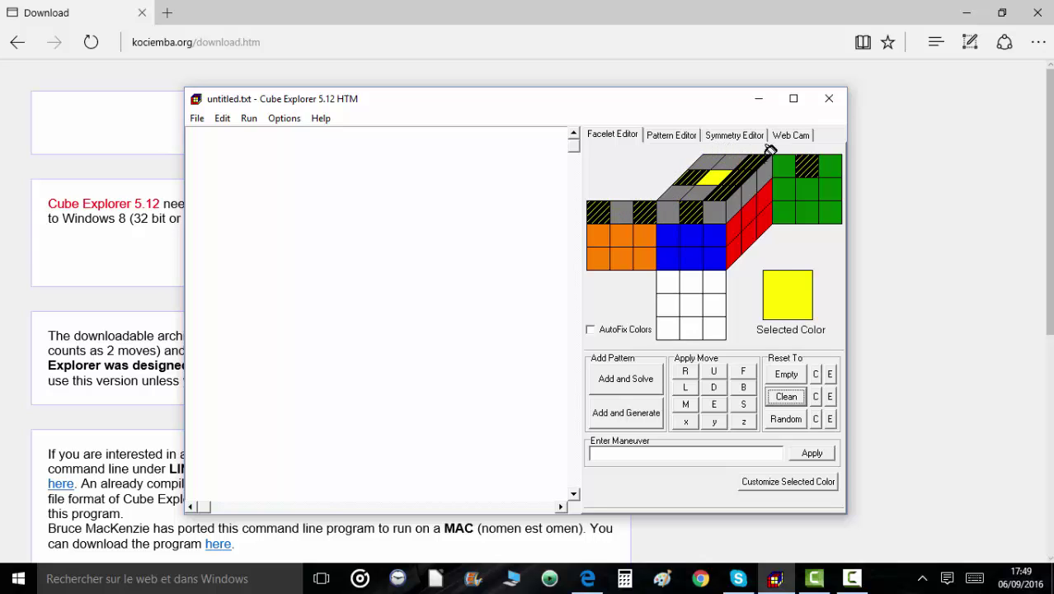
right_click(784, 165)
right_click(829, 165)
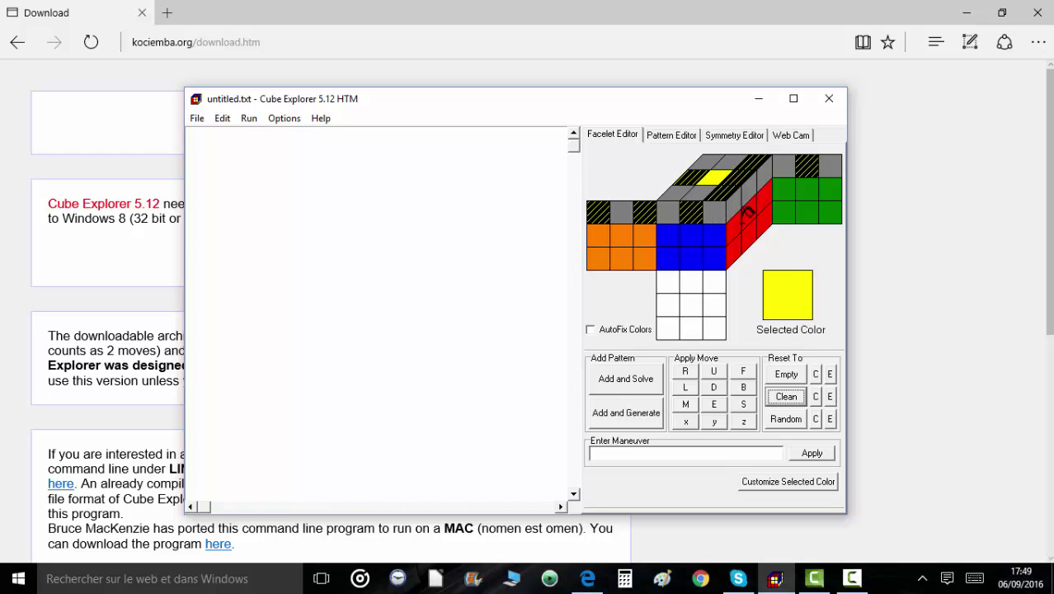
Search for solutions to the orientation case, stop the search, and highlight the six-move maneuver F R U R' U' F'.
left_click(633, 388)
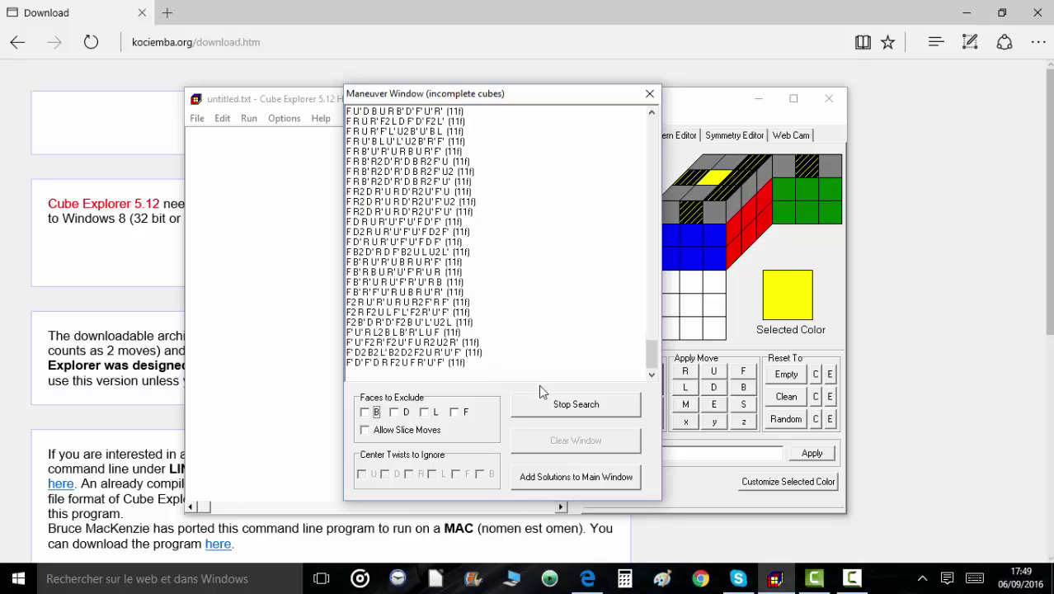
left_click(559, 400)
left_click_drag(651, 355, 651, 131)
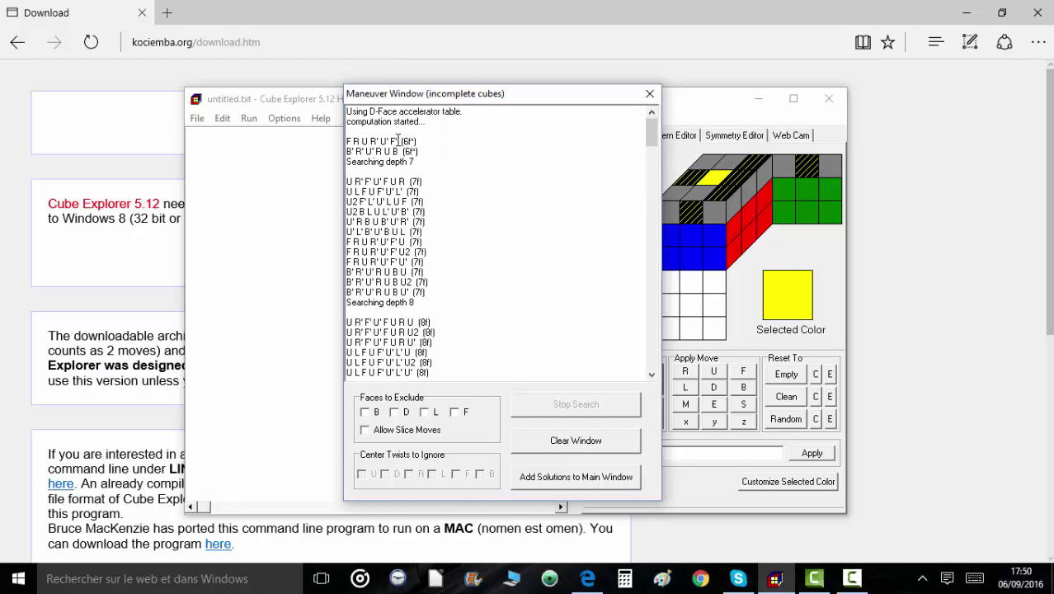
left_click_drag(399, 141, 346, 141)
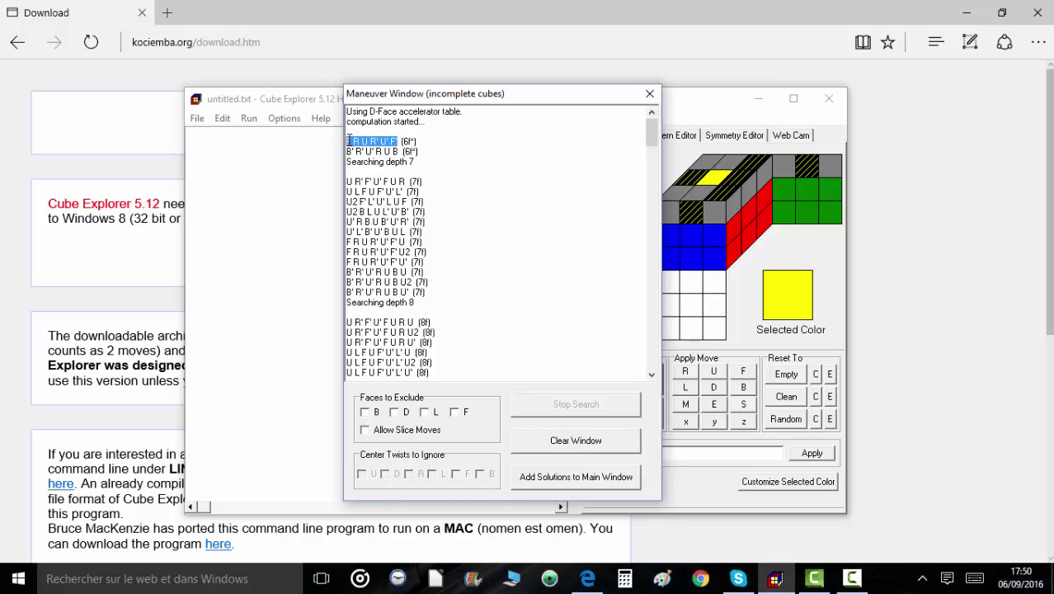
left_click(459, 149)
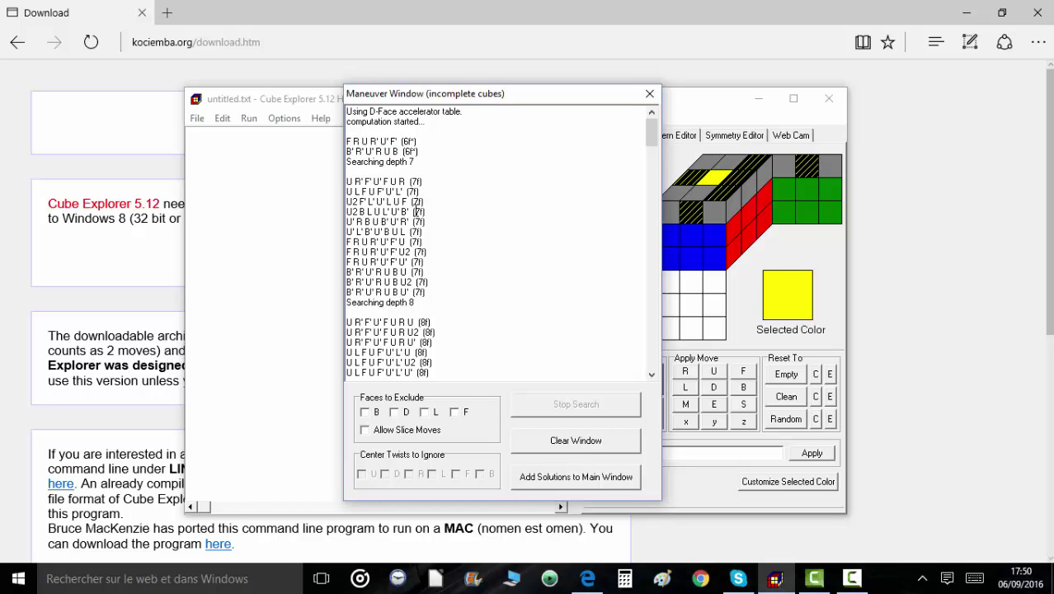
Look through the shortest maneuvers with the maneuver window moved off the cube, and close the window.
scroll(452, 325, "down", 8)
scroll(527, 297, "up", 8)
left_click_drag(560, 106, 432, 109)
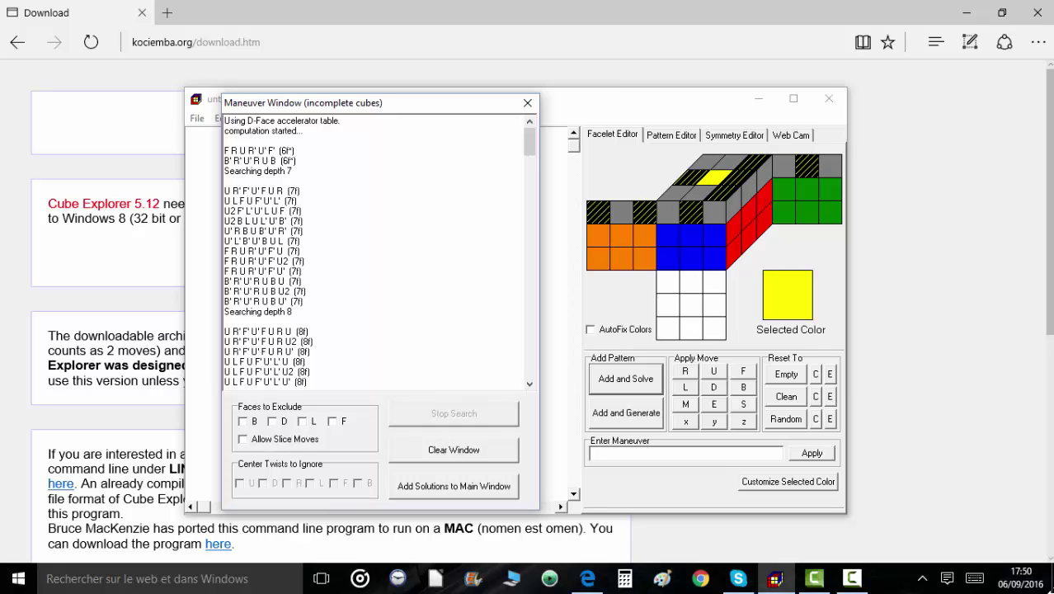
scroll(343, 184, "down", 2)
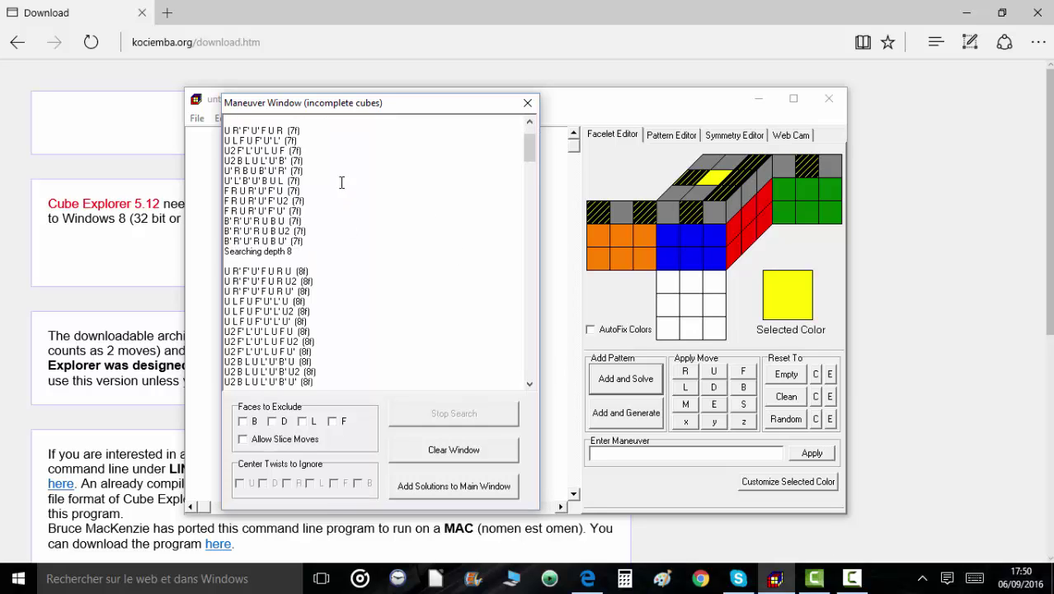
scroll(350, 192, "up", 2)
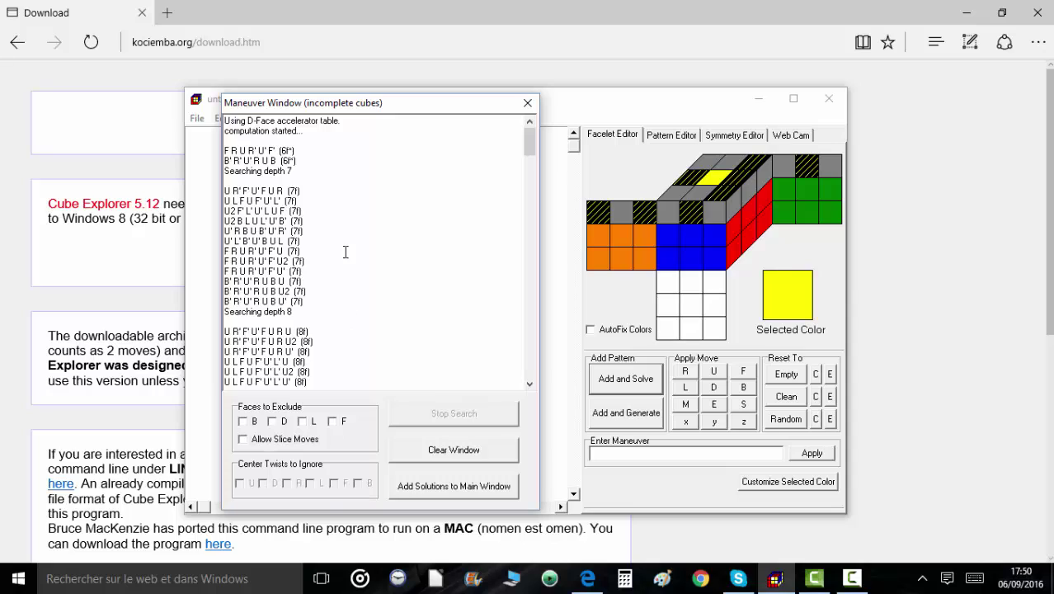
left_click(520, 114)
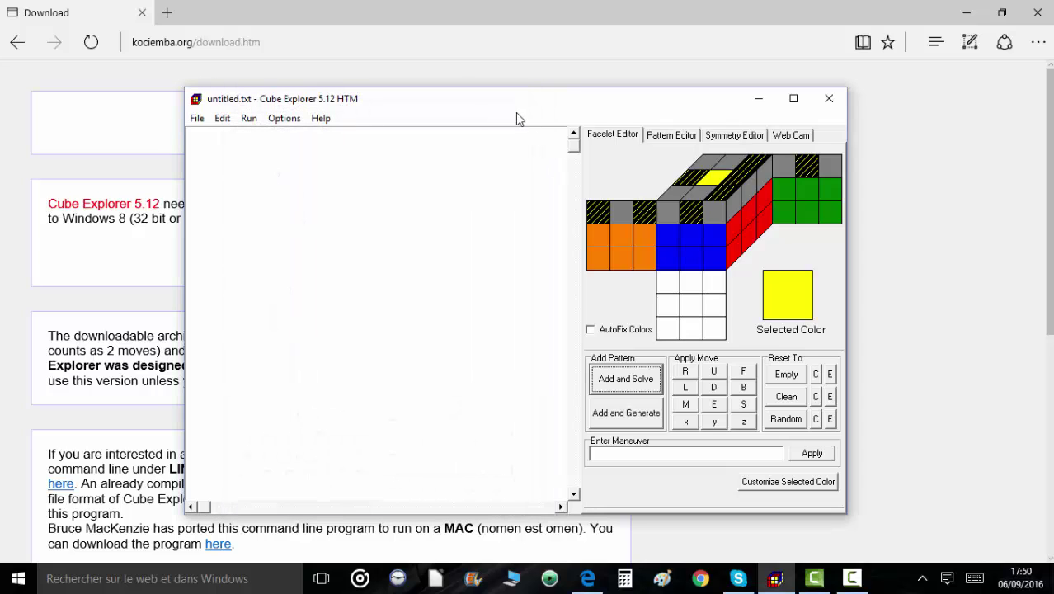
On a clean cube, recolour the yellow-blue-red corner: red on the yellow face, green on the blue face, yellow on the red face.
left_click(802, 402)
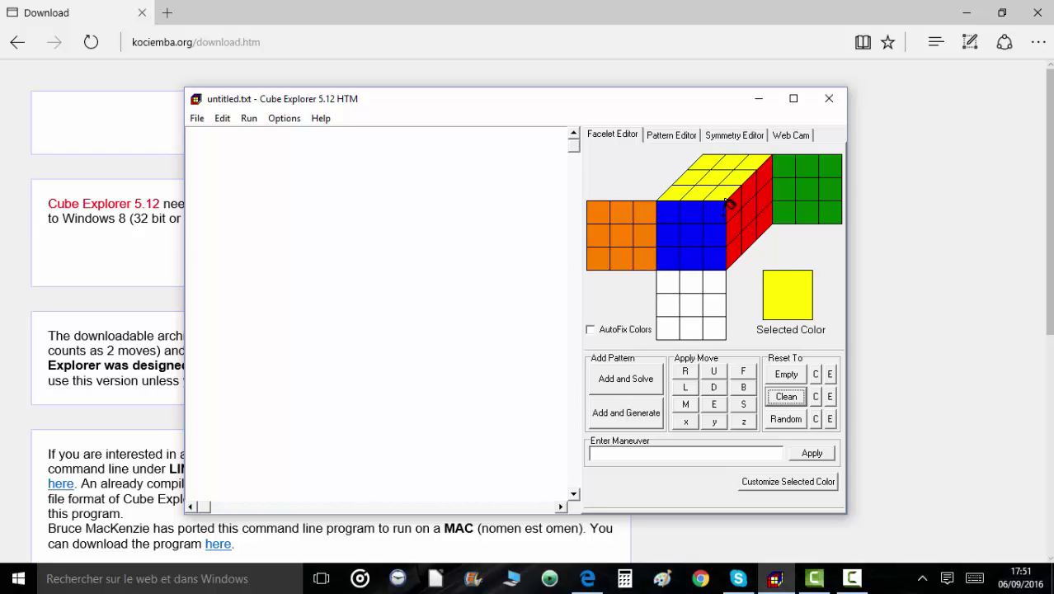
left_click(754, 208)
left_click(729, 185)
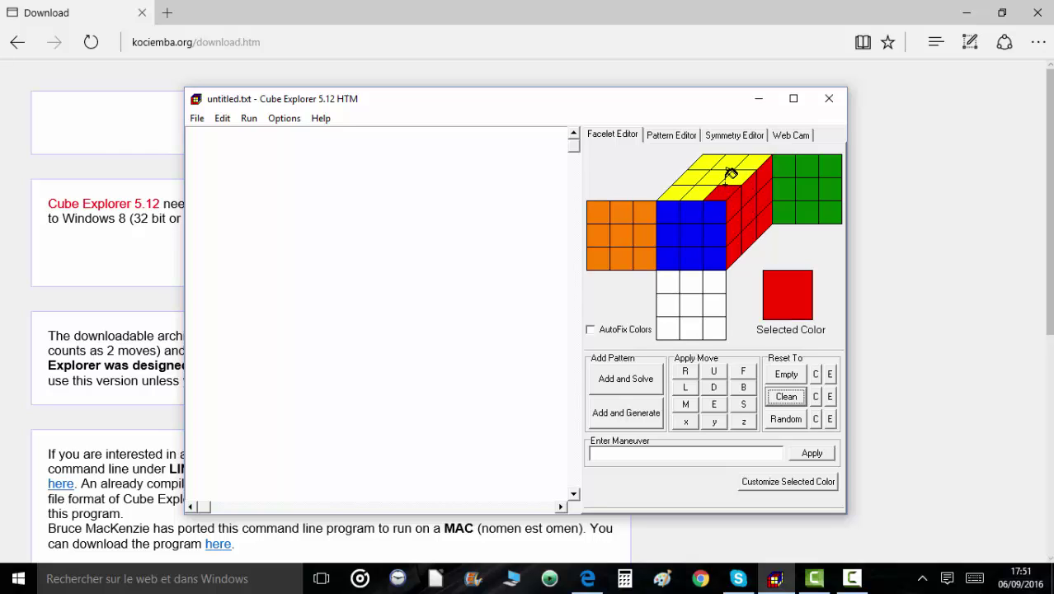
left_click(812, 189)
left_click(714, 211)
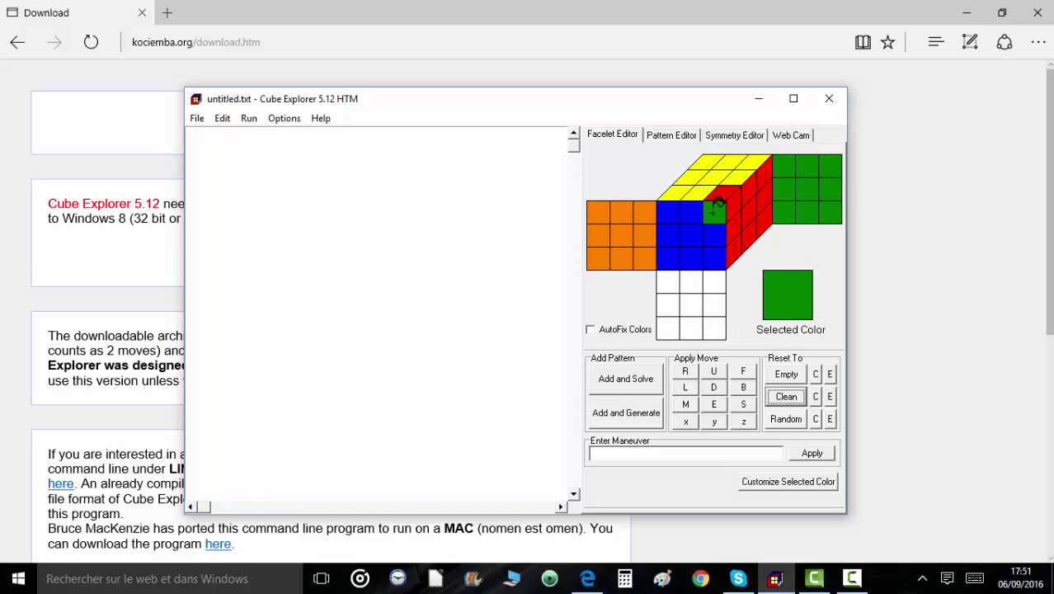
left_click(718, 173)
left_click(733, 202)
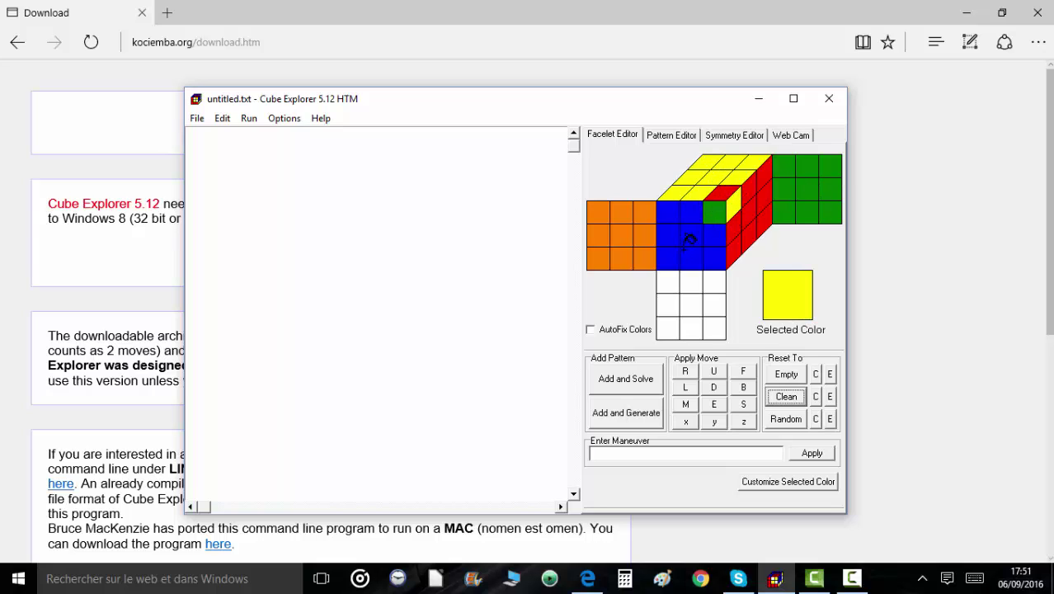
Recolour the yellow-blue-orange corner: blue on the yellow face, orange on the blue face, yellow on the orange face.
left_click(691, 235)
left_click(677, 185)
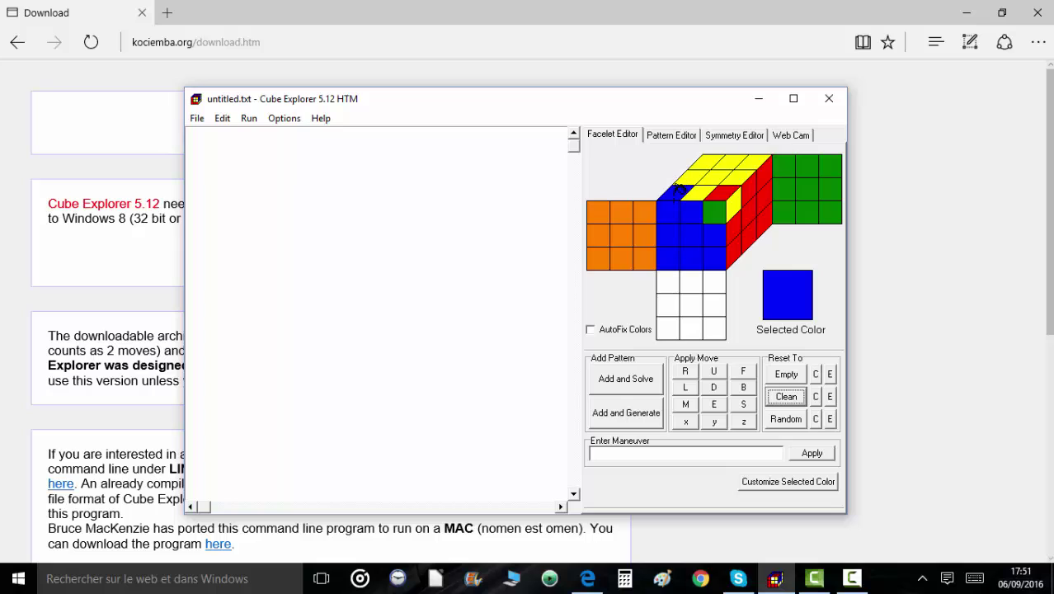
left_click(637, 229)
left_click(671, 208)
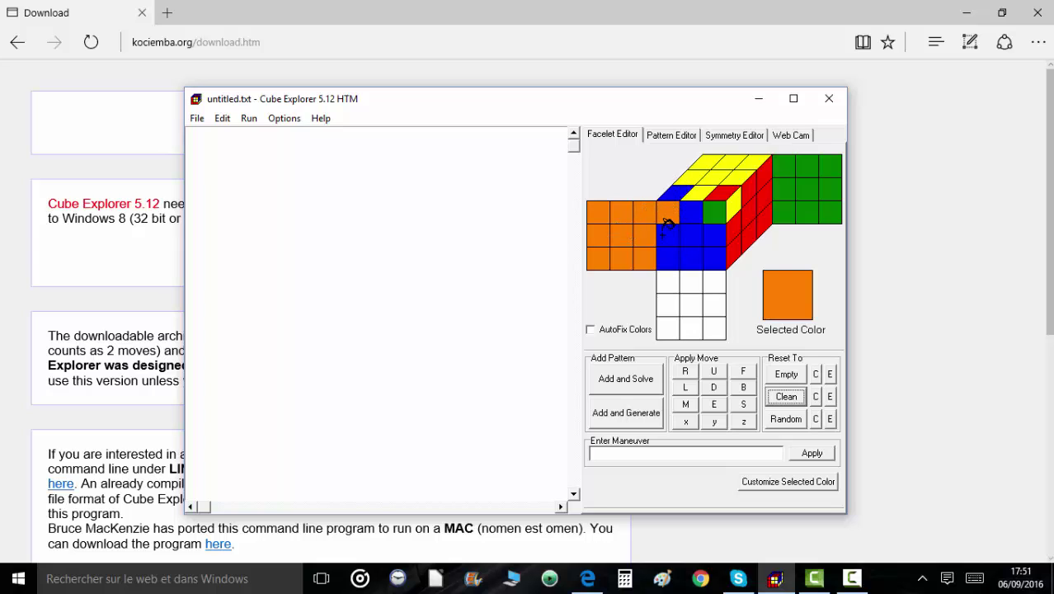
left_click(722, 176)
left_click(642, 210)
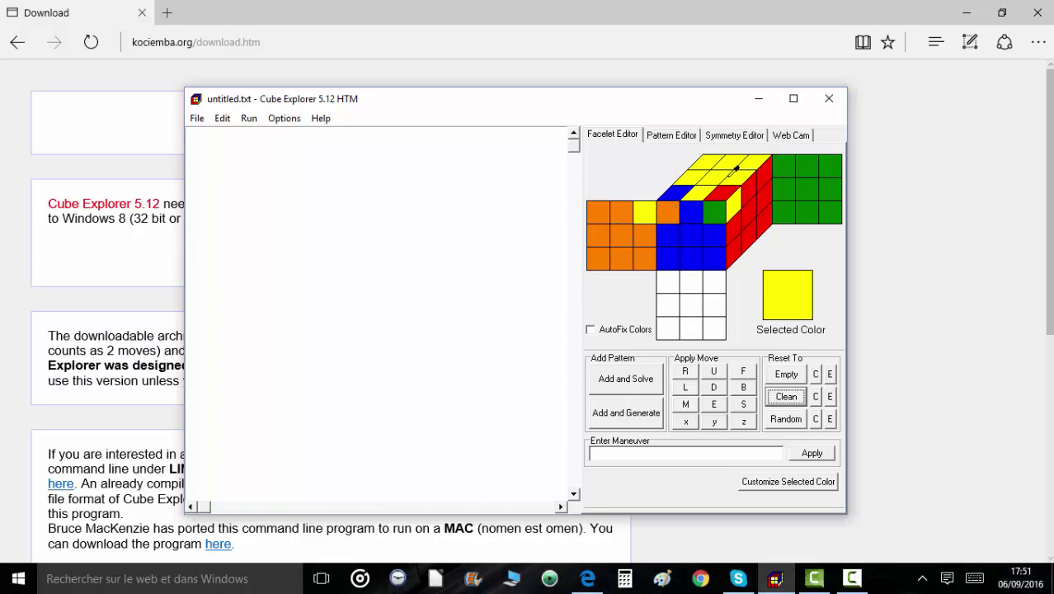
Recolour the yellow-green-orange corner: green on the yellow face, yellow on the orange face, orange on the green face.
left_click(794, 189)
left_click(711, 162)
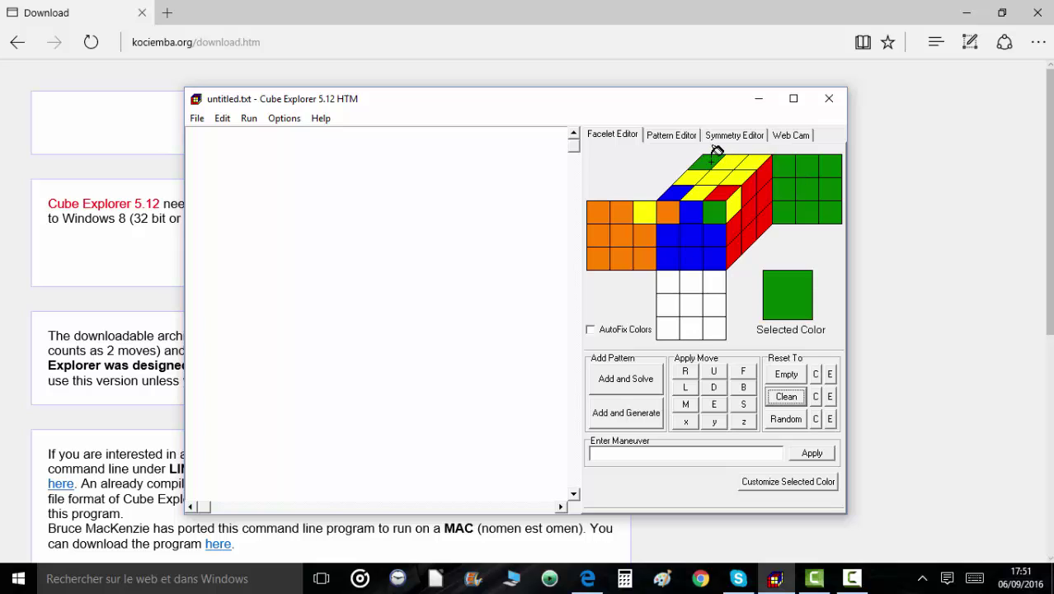
left_click(729, 169)
left_click(599, 211)
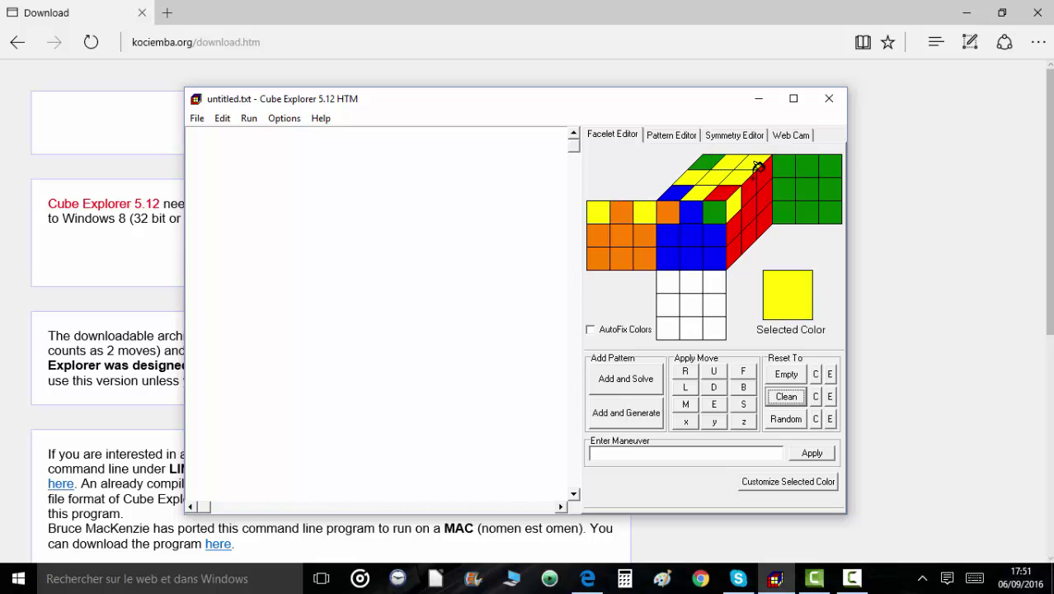
left_click(830, 166)
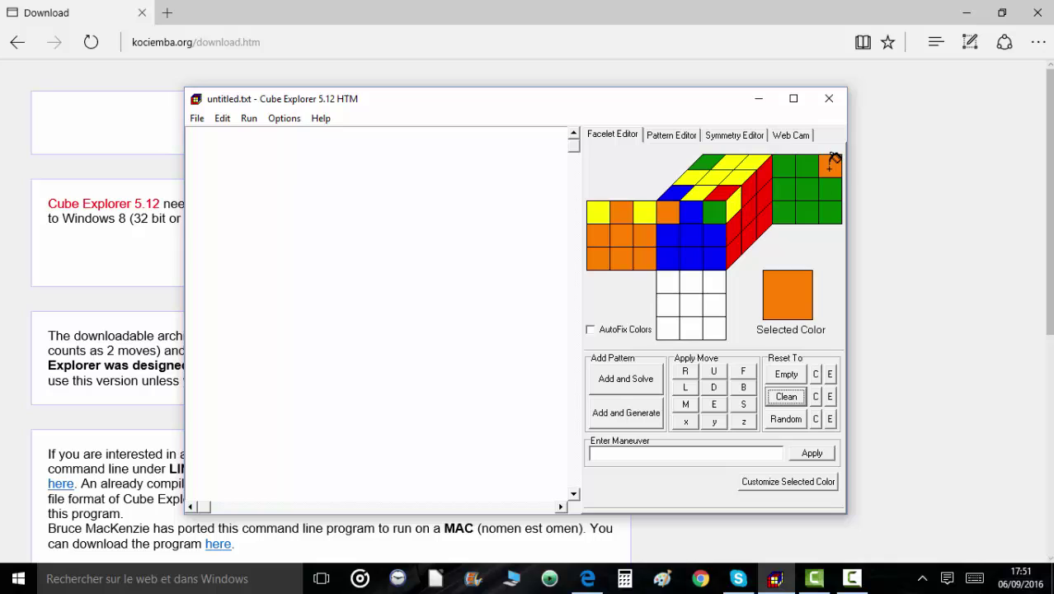
Recolour the yellow-green-red corner: red on the yellow face, yellow on the red face, blue on the green face.
left_click(754, 202)
left_click(752, 160)
left_click(718, 176)
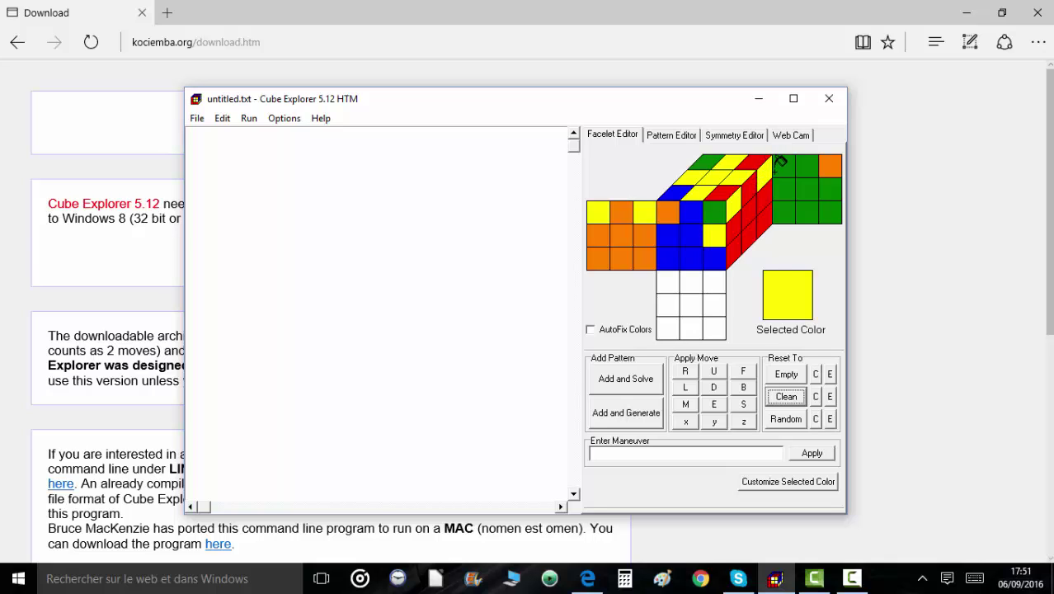
left_click(700, 229)
left_click(784, 169)
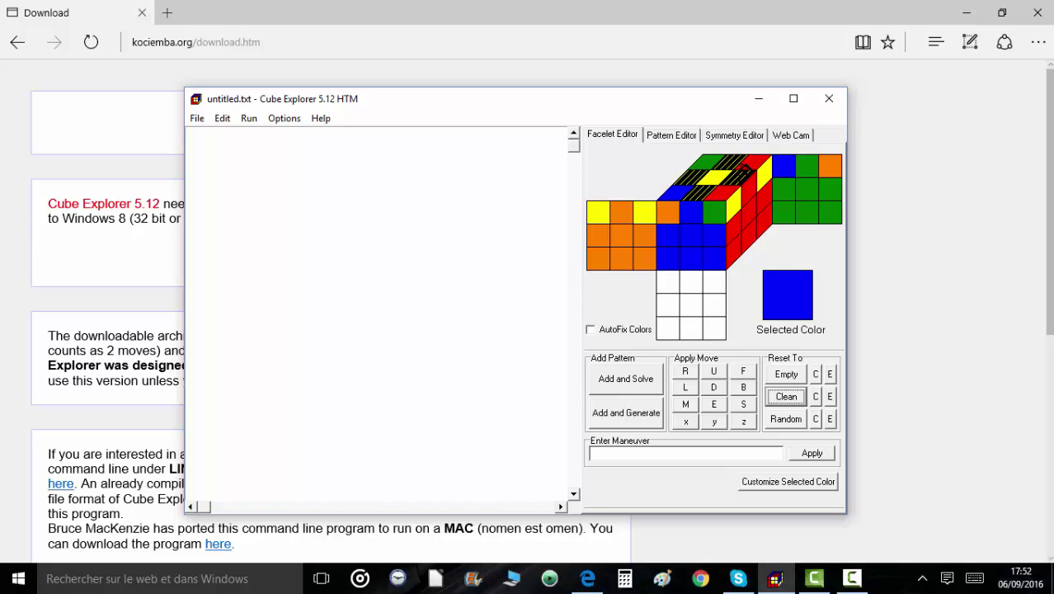
Grey out the side facelets of the four yellow edges on the blue, orange, red and green faces.
right_click(693, 210)
right_click(622, 210)
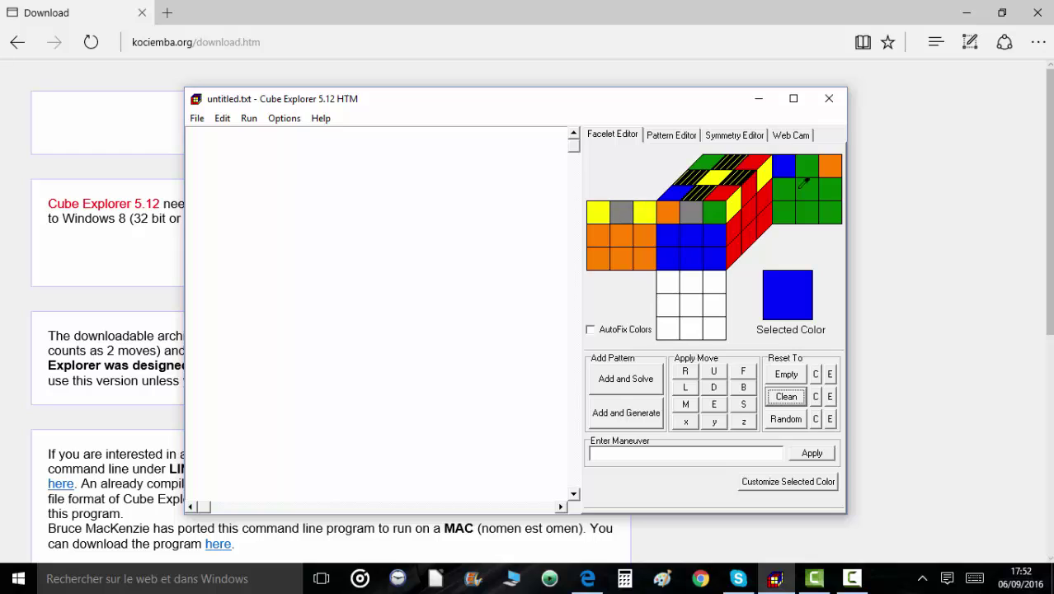
right_click(752, 184)
right_click(807, 165)
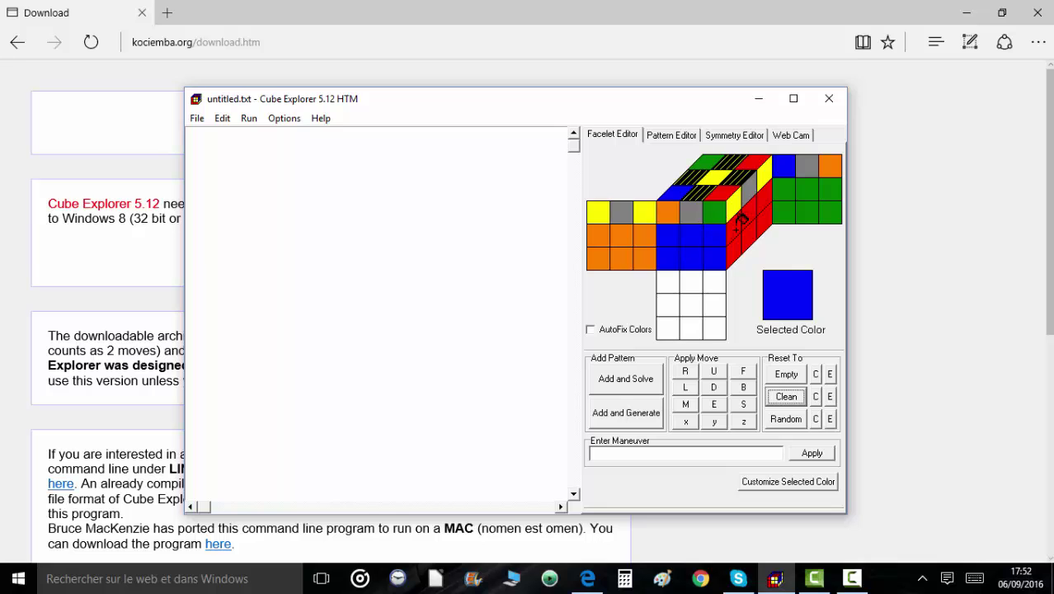
Search for solutions to the corner case, stop the search, and highlight the maneuver R' U' R U' R' U' L U' R U L'.
left_click(631, 386)
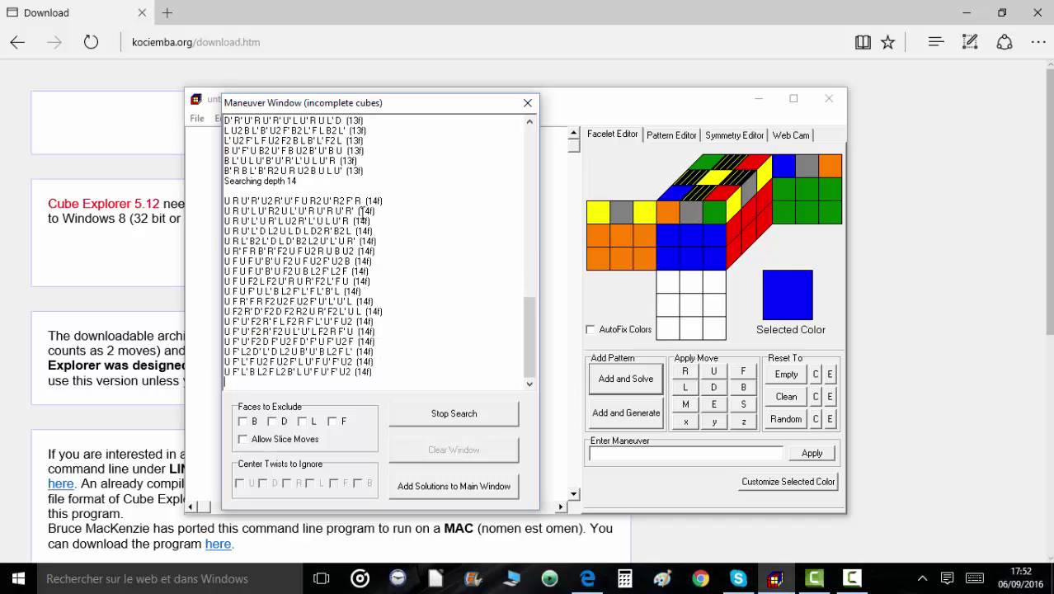
left_click(454, 413)
left_click_drag(528, 356, 543, 149)
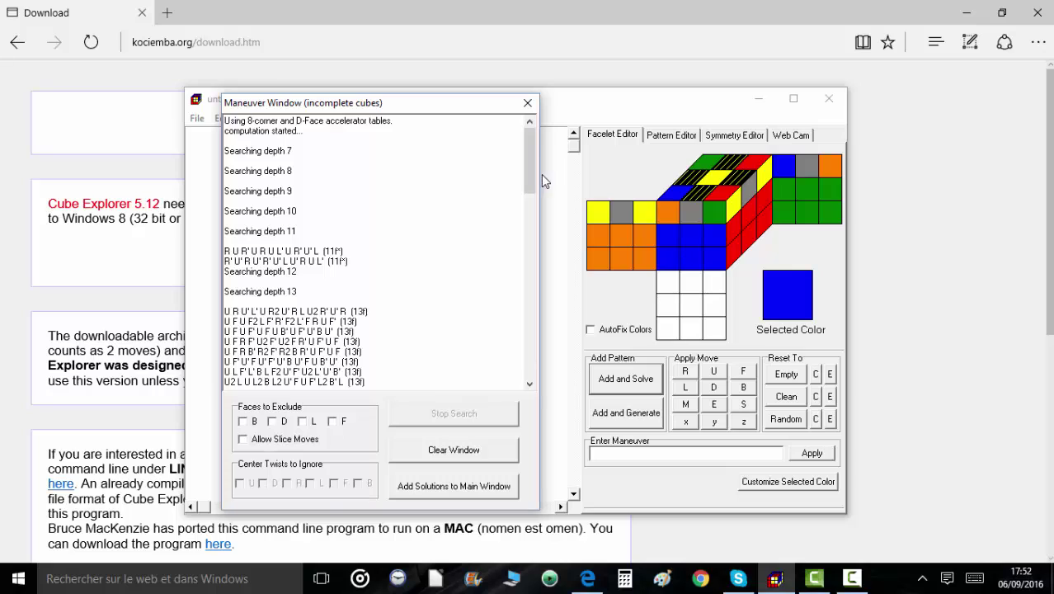
left_click_drag(325, 261, 223, 260)
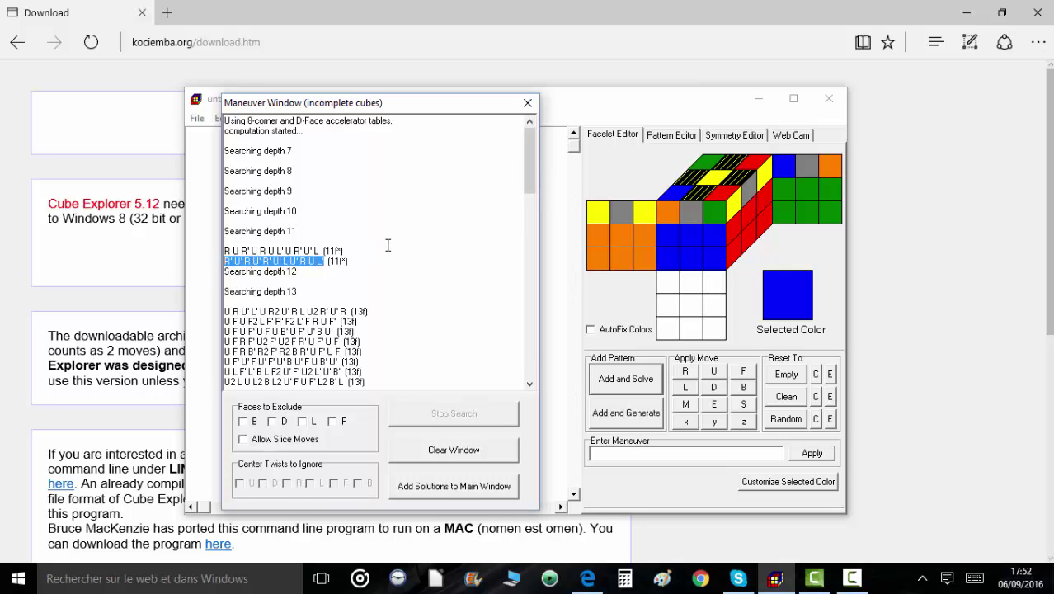
Look through the 13-move maneuvers, highlighting U R U' L' U R2 U' R L U2 R' U' R, with the maneuver window moved aside.
left_click(345, 287)
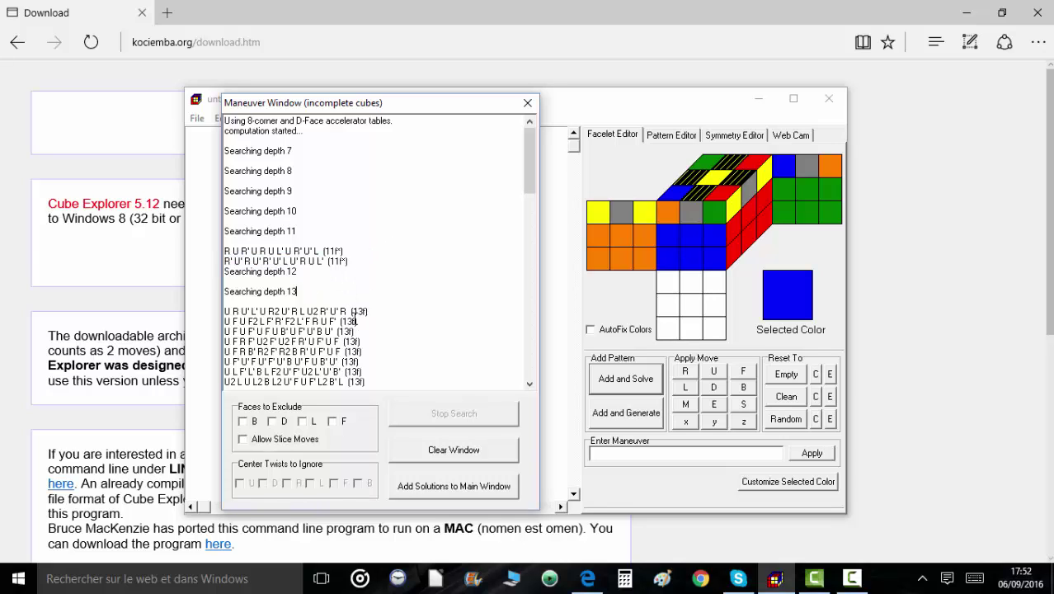
left_click_drag(345, 307, 263, 310)
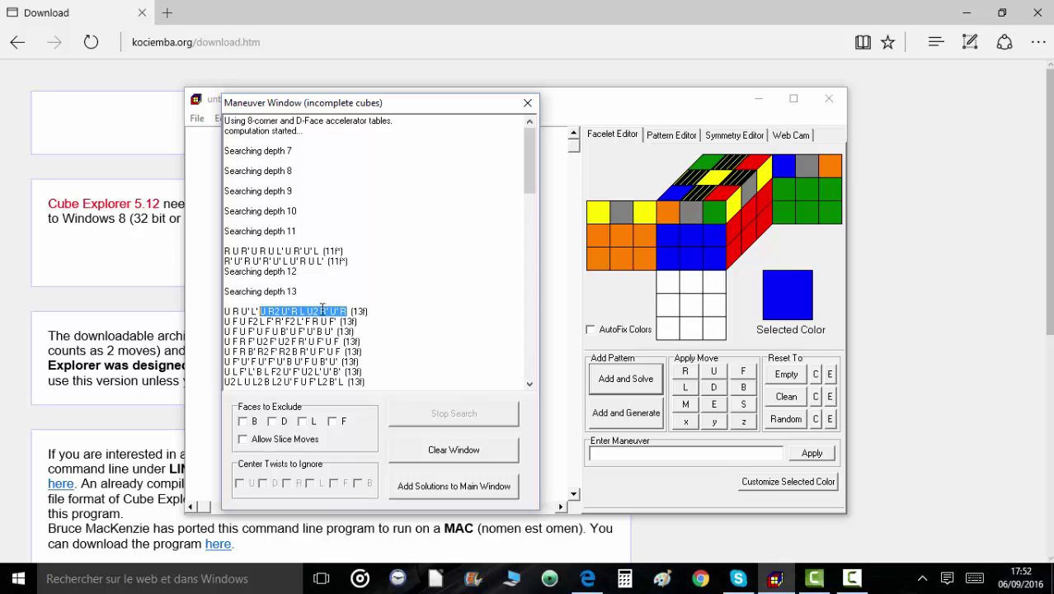
left_click_drag(347, 311, 232, 311)
left_click(392, 329)
scroll(392, 329, "down", 2)
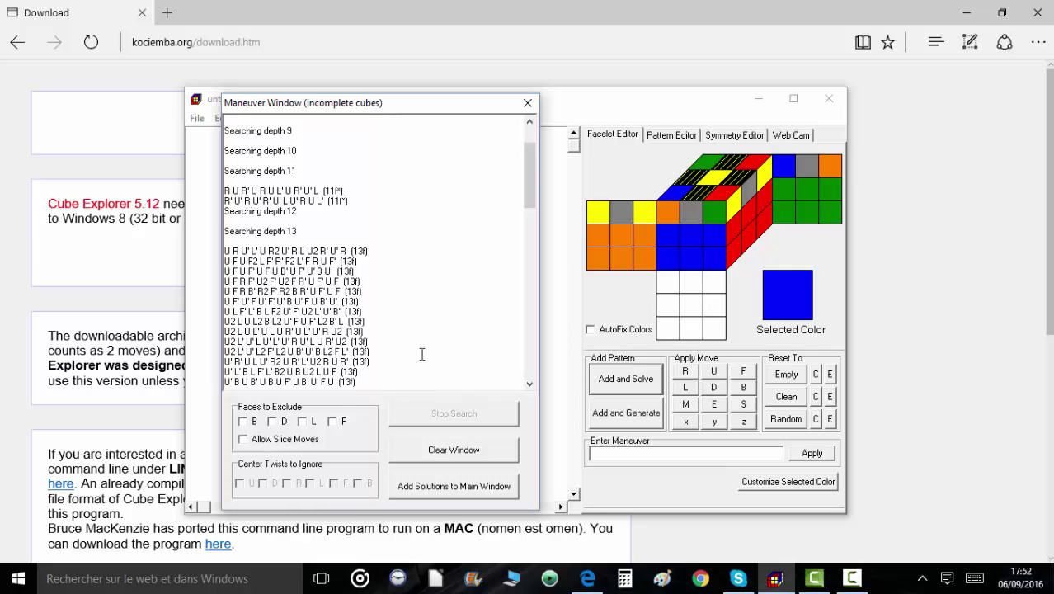
scroll(417, 350, "up", 2)
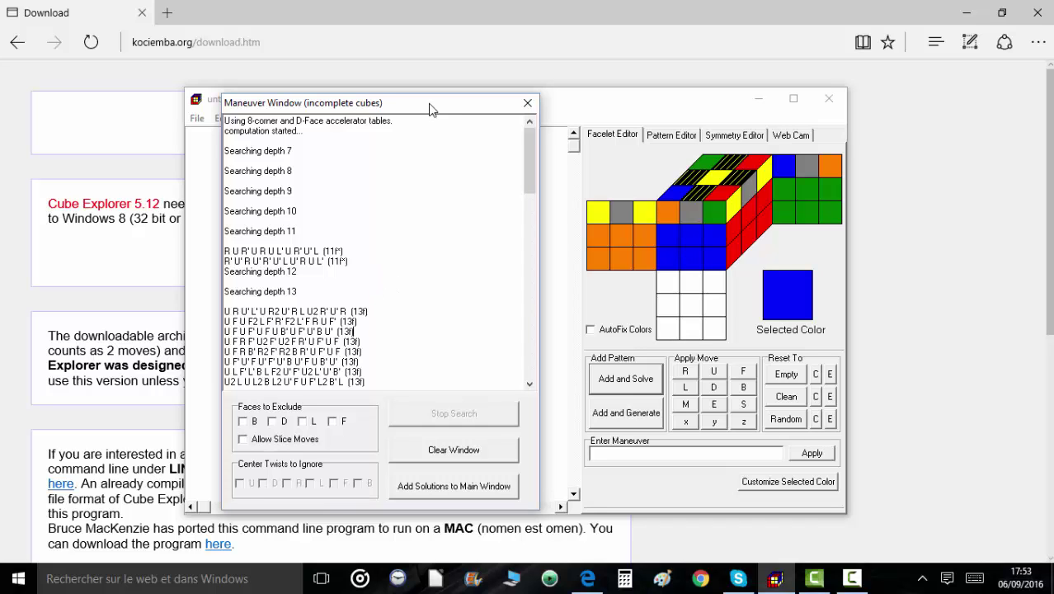
left_click_drag(430, 106, 516, 92)
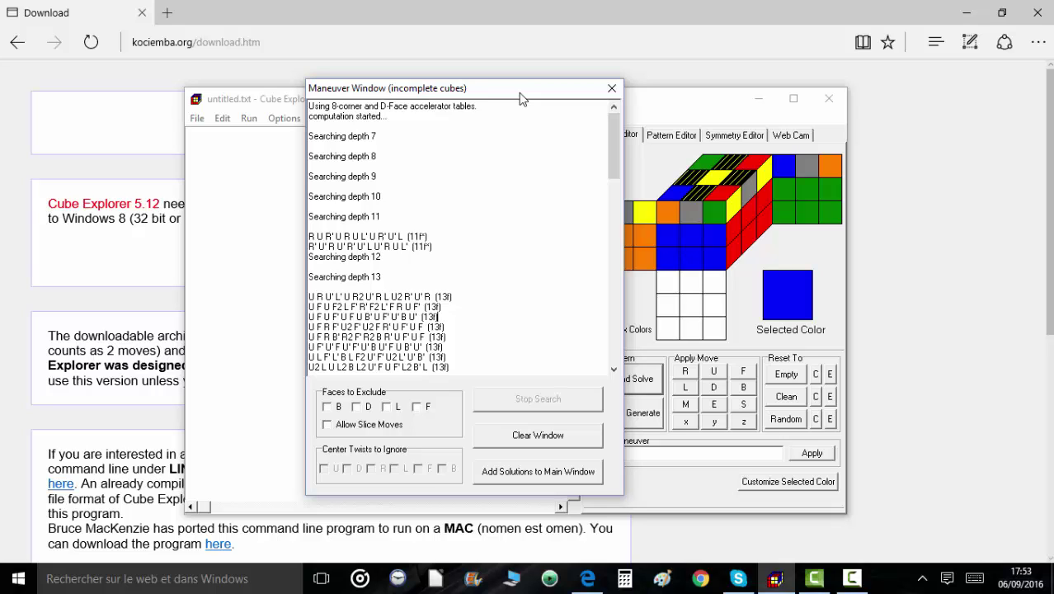
scroll(519, 143, "down", 8)
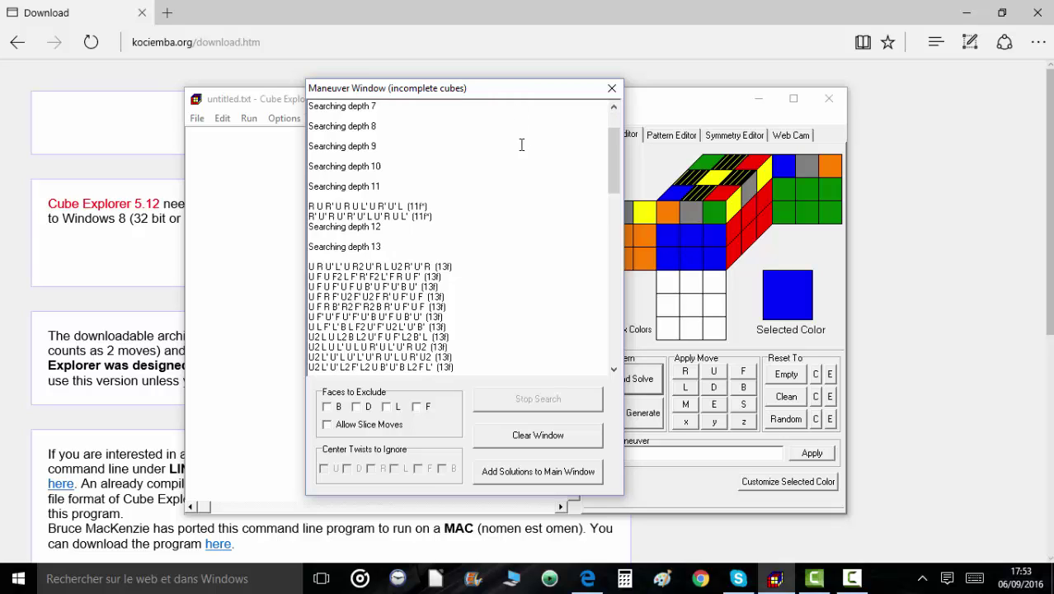
scroll(529, 240, "up", 8)
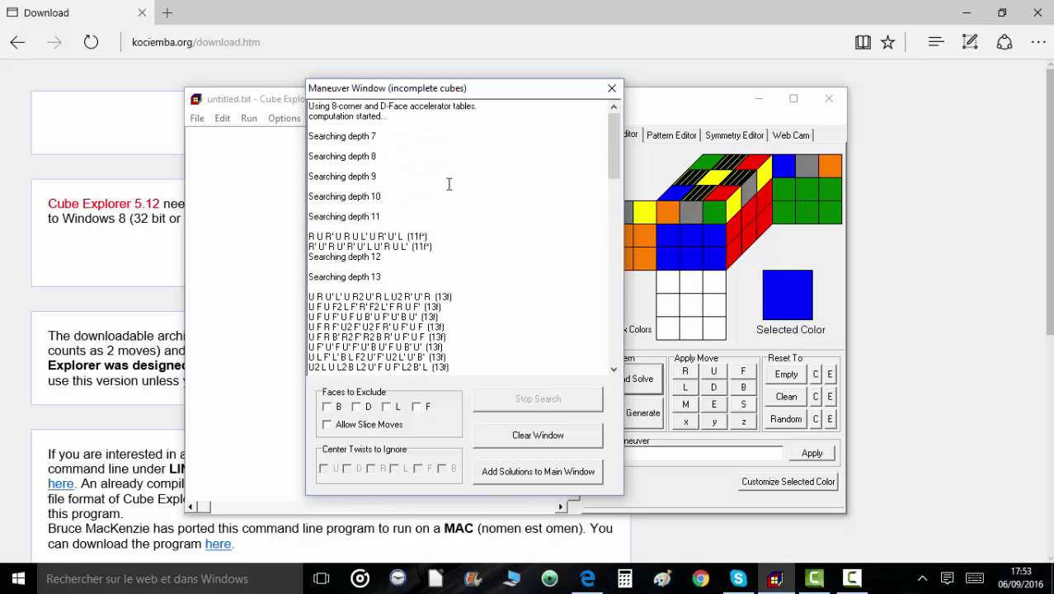
Rerun the solution search with faces B, D and F excluded, stop it, and look through the shortest maneuvers.
left_click(328, 406)
left_click(363, 408)
left_click(417, 406)
left_click(611, 88)
left_click(635, 379)
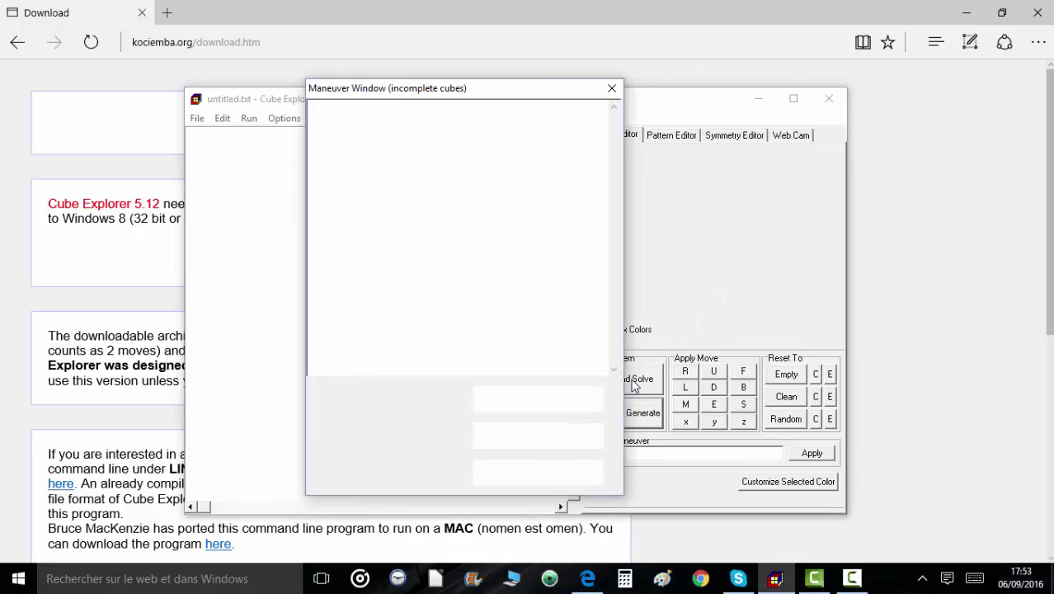
left_click(527, 400)
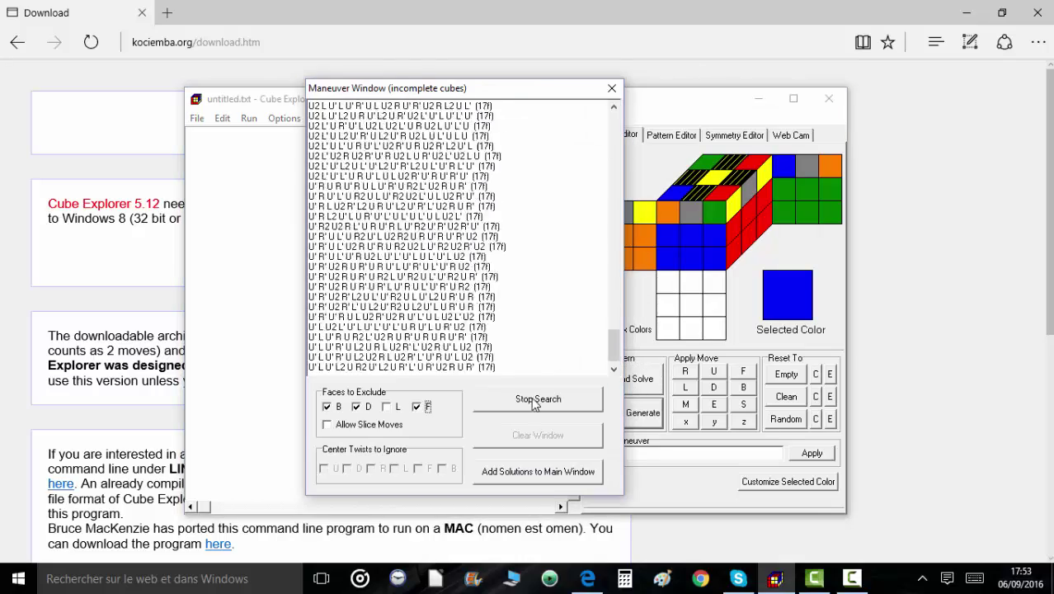
left_click_drag(614, 345, 654, 111)
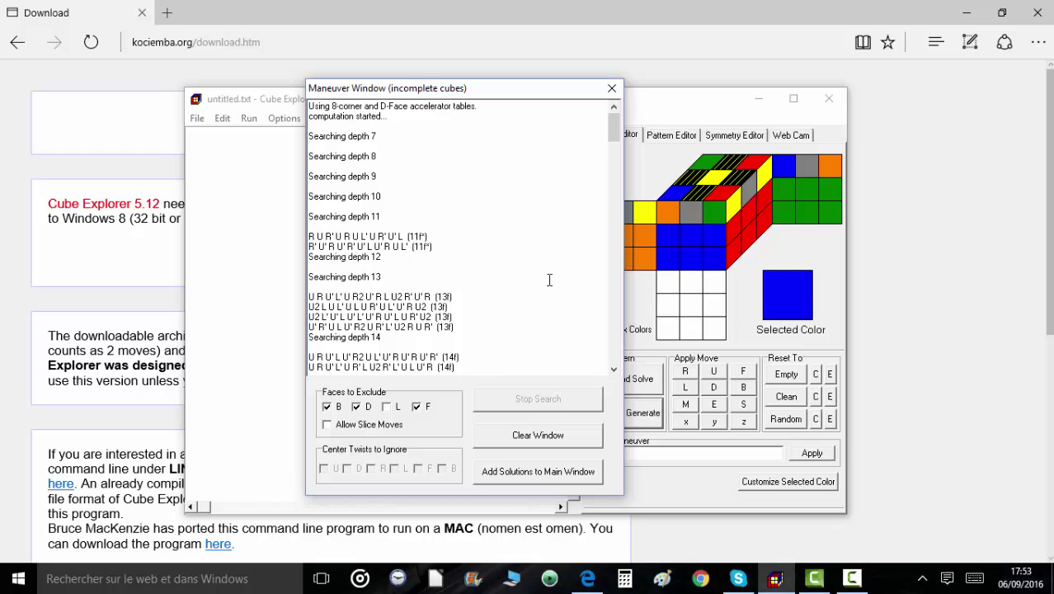
scroll(461, 273, "down", 4)
scroll(459, 257, "up", 3)
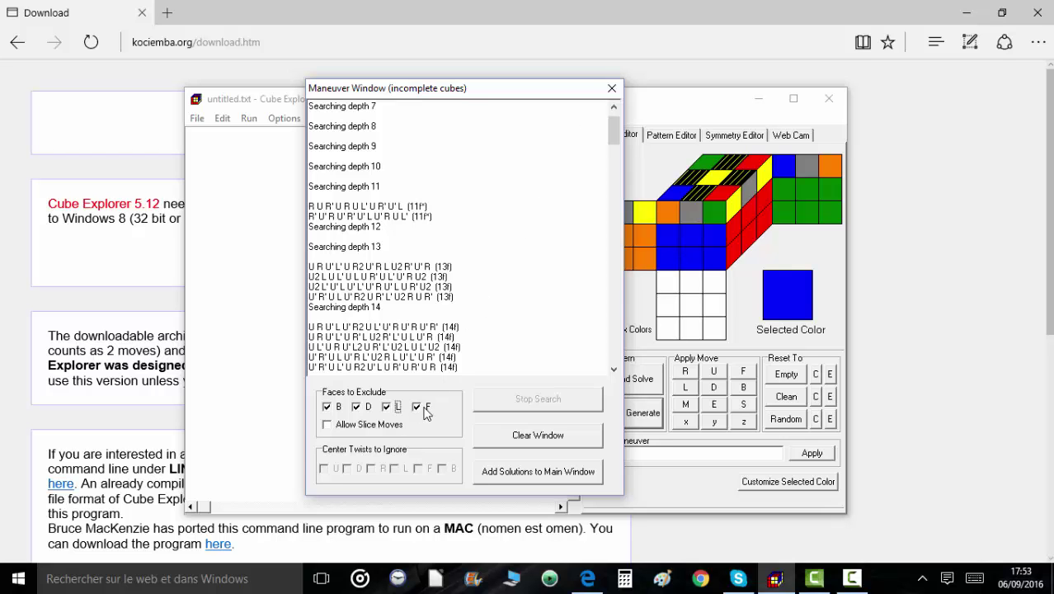
Rerun the search with faces B, D and L excluded, look through the shortest maneuvers, and close the maneuver window.
left_click(611, 88)
left_click(614, 386)
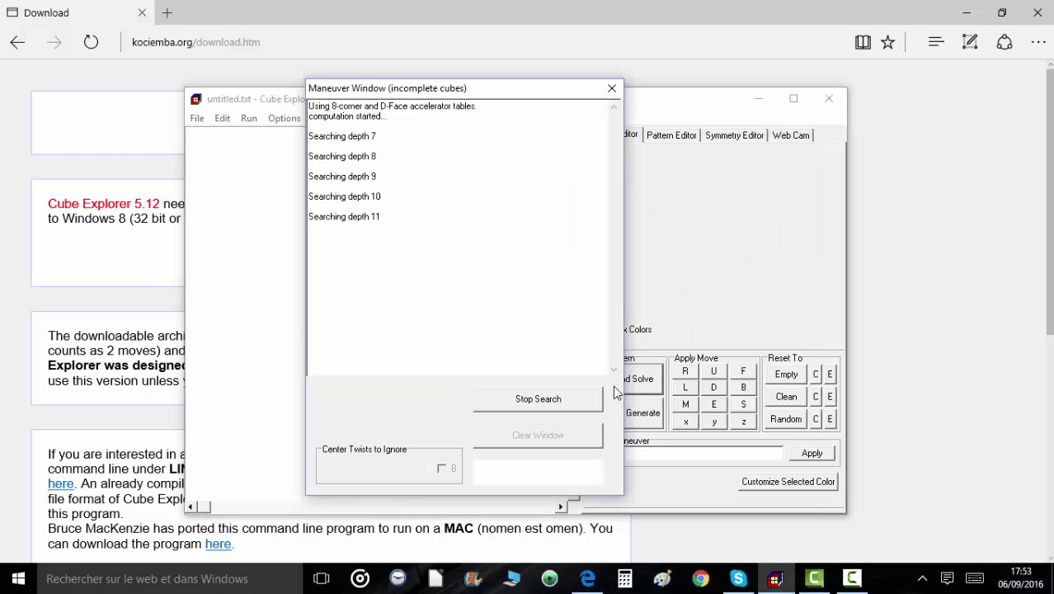
left_click(565, 395)
left_click_drag(610, 335, 626, 159)
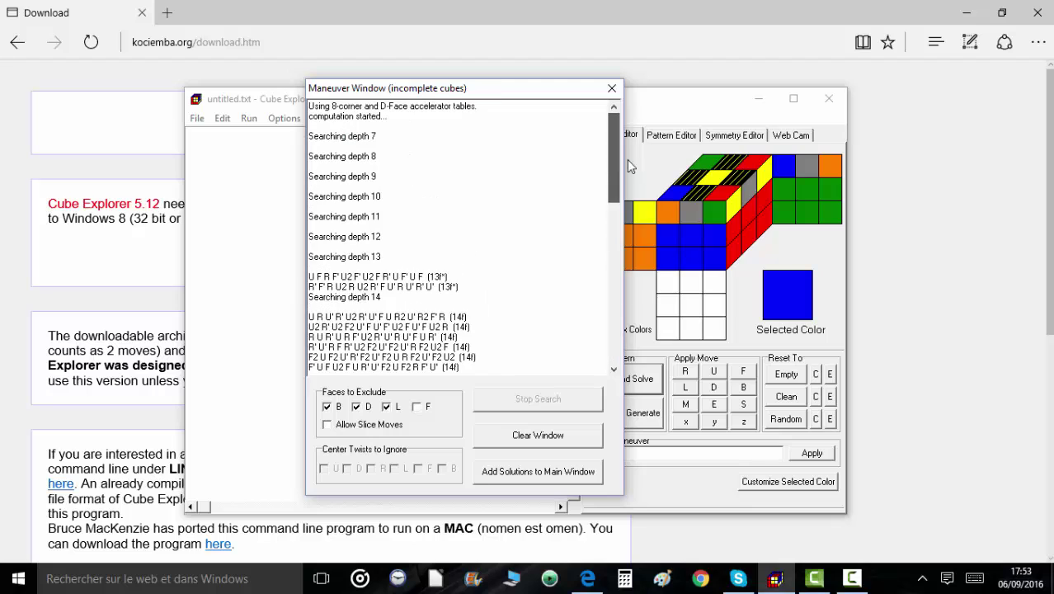
scroll(405, 286, "down", 2)
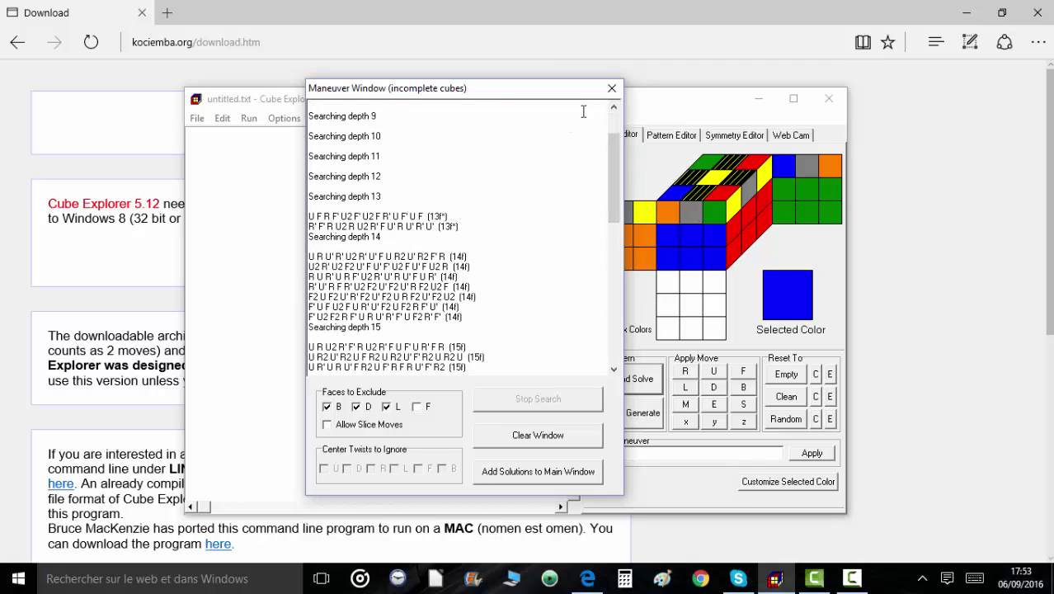
left_click(614, 90)
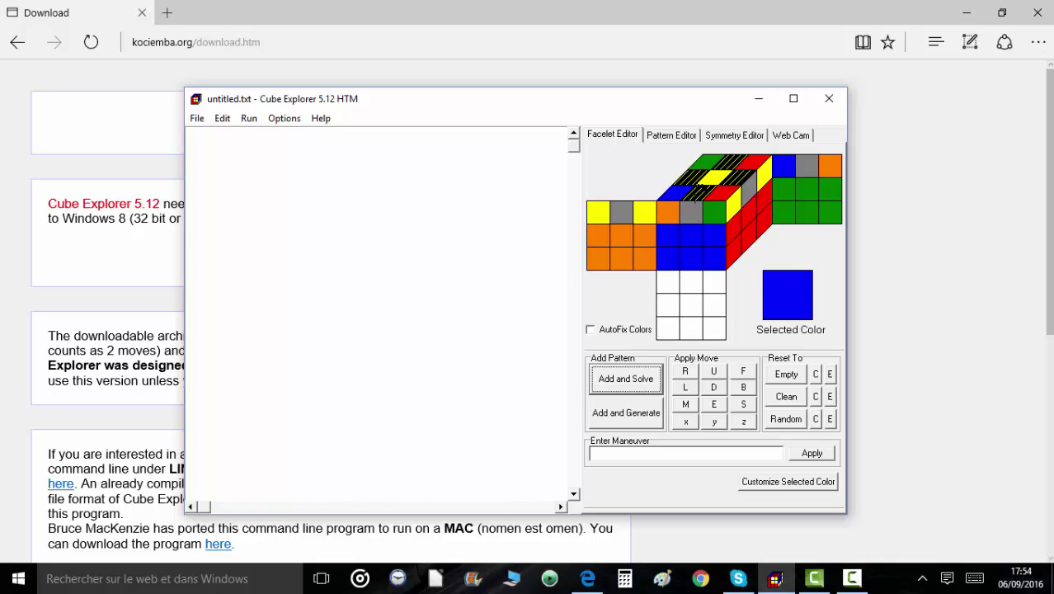
On a clean cube, recolour the yellow-blue-orange corner blue, red and white, respectively, and the yellow-blue edge blue on yellow, red on blue.
left_click(789, 397)
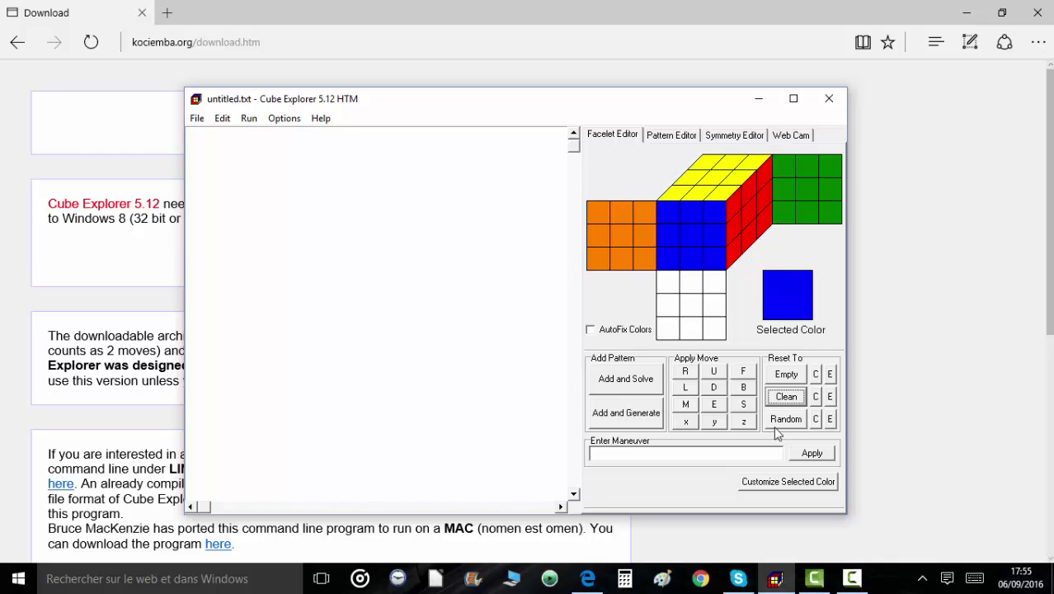
left_click(693, 302)
left_click(644, 211)
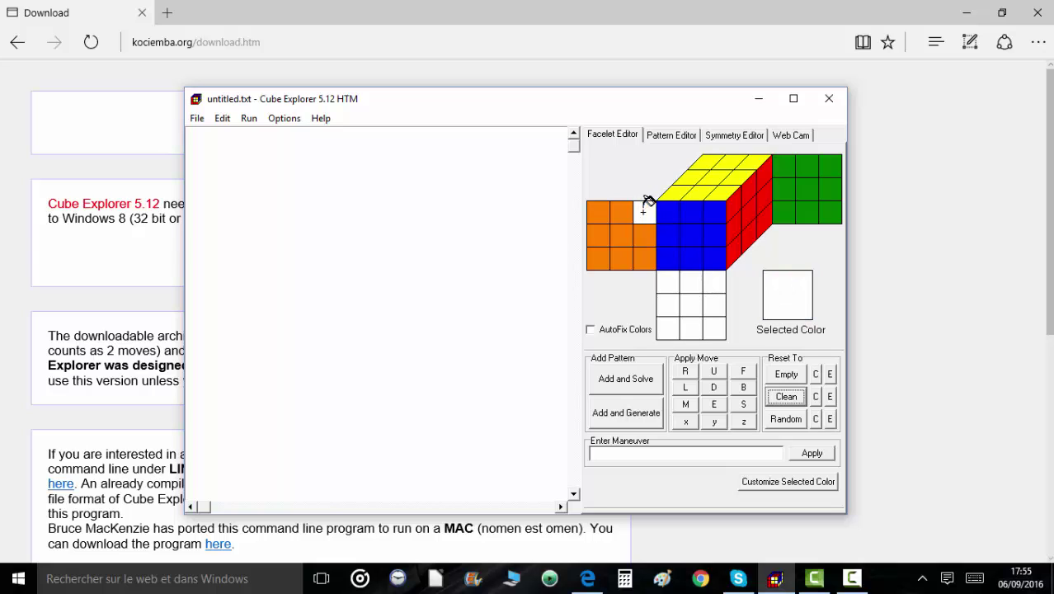
left_click(691, 235)
left_click(674, 194)
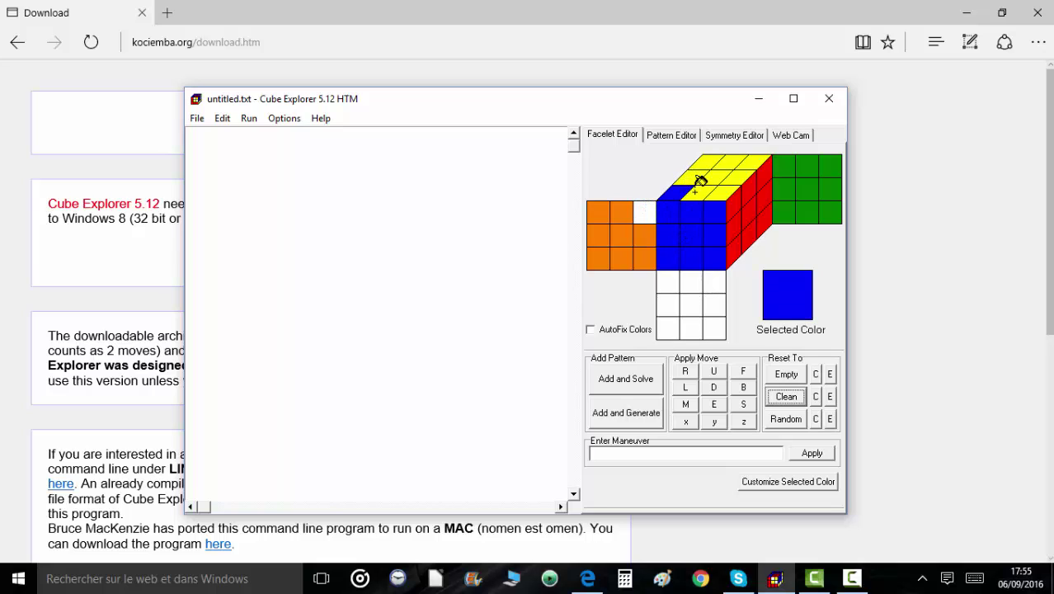
left_click(699, 193)
left_click(745, 203)
left_click(668, 212)
left_click(691, 212)
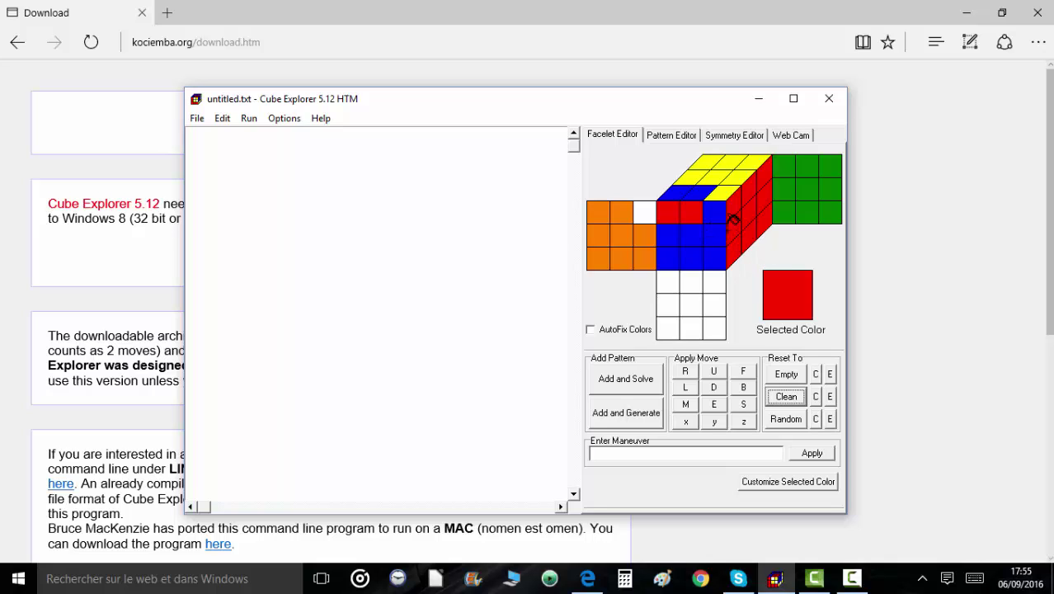
Mark as orientation-only the blue face's yellow-red corner and red-side edge, the white face's blue-red corner, and the red face's yellow-green corner.
left_click_drag(714, 206, 714, 231)
left_click(714, 274)
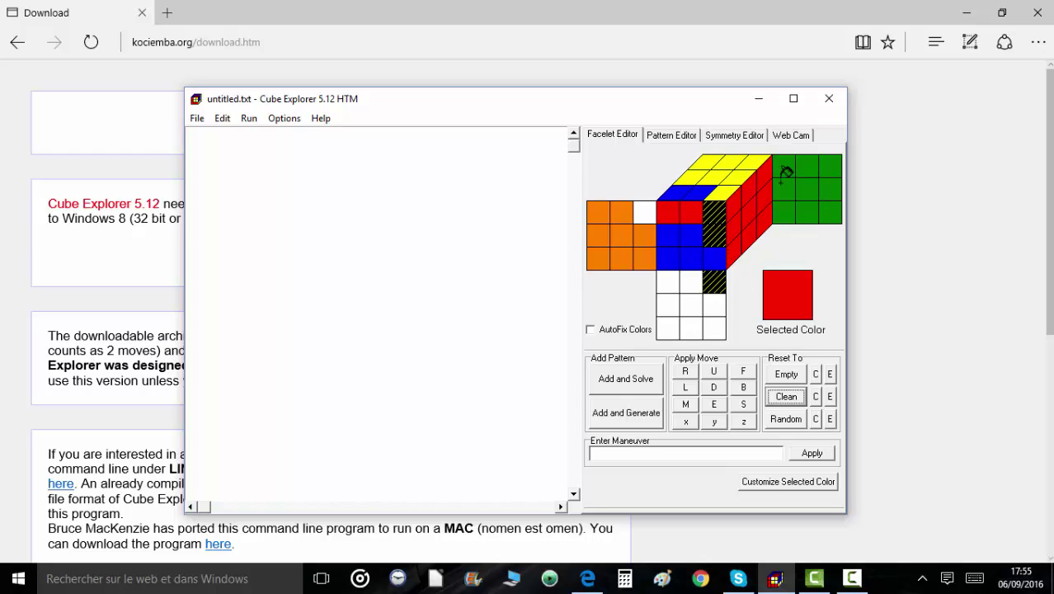
left_click(764, 169)
On the yellow face, mark the red, orange and green edges and the orange-green corner as orientation-only.
left_click(740, 175)
left_click(723, 176)
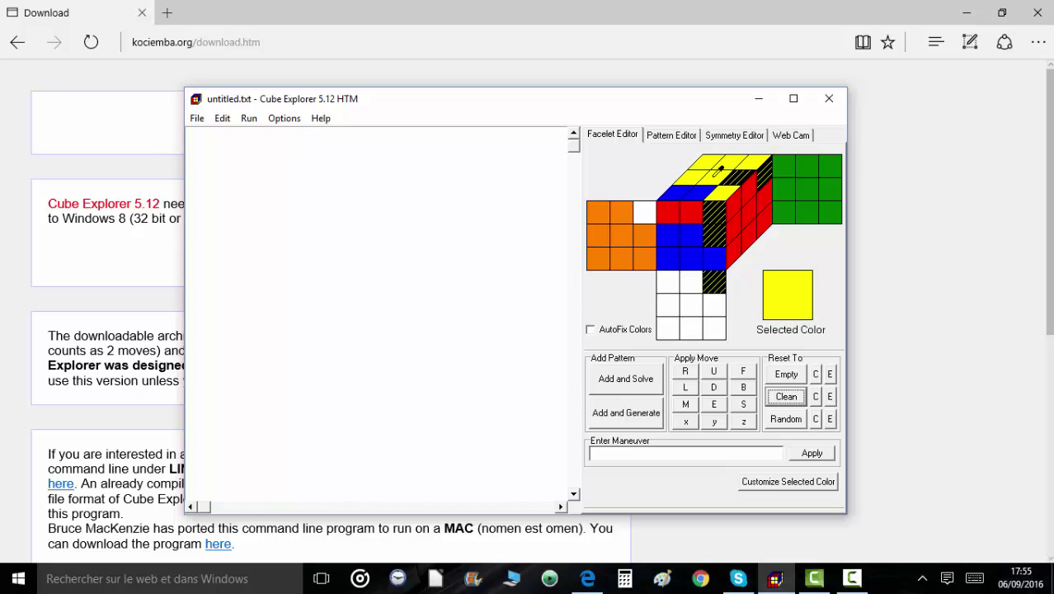
left_click(691, 176)
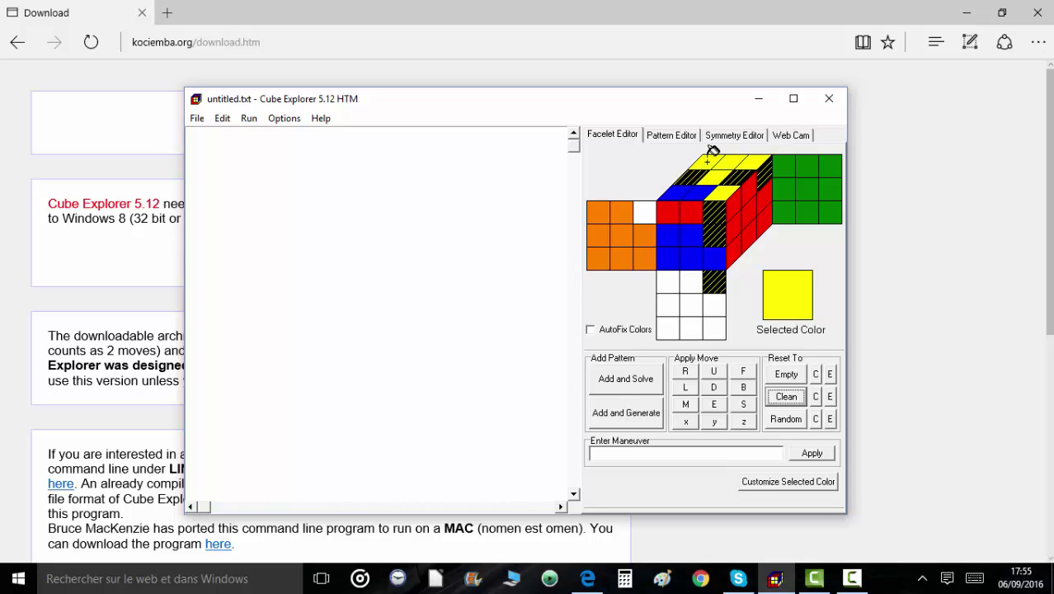
left_click(707, 162)
left_click(726, 161)
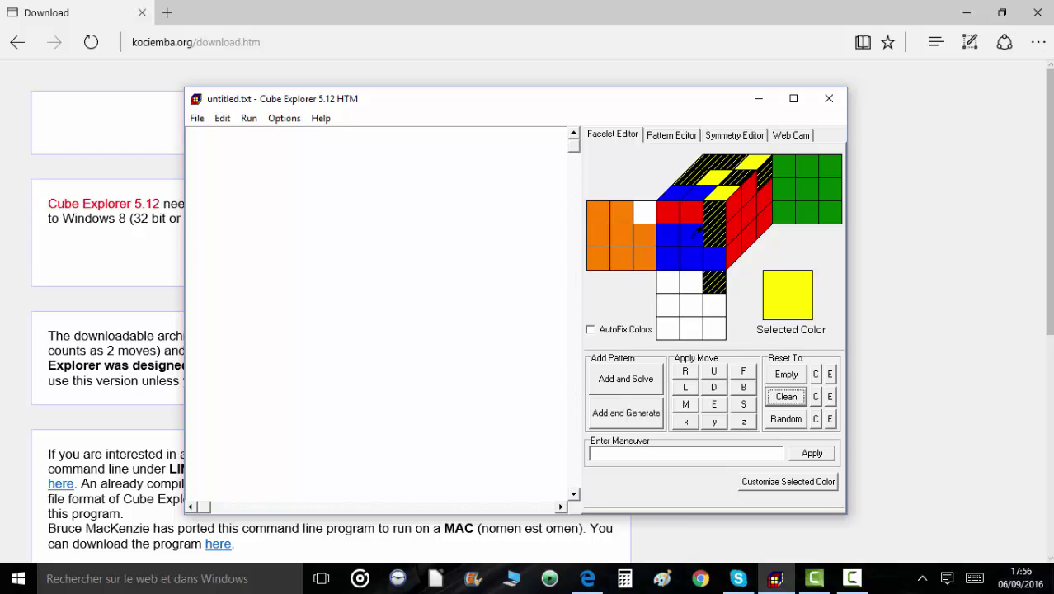
Grey out the plain facelets beside the orientation-only ones on the three blue-red pieces, the yellow-red edge, and the yellow facelet of the yellow-red-green corner.
right_click(725, 188)
right_click(740, 225)
right_click(714, 258)
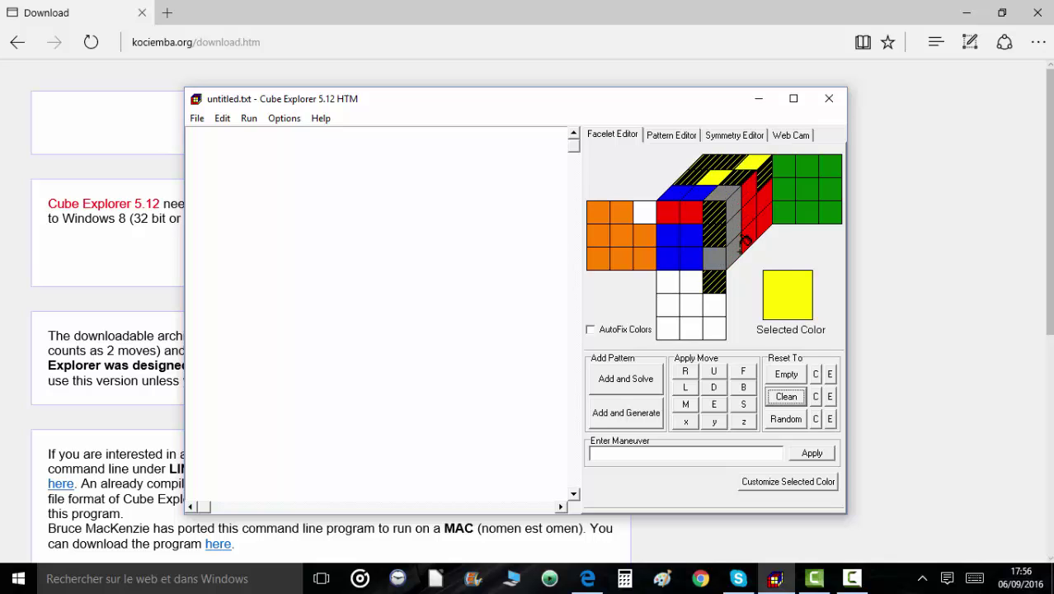
right_click(748, 184)
right_click(753, 163)
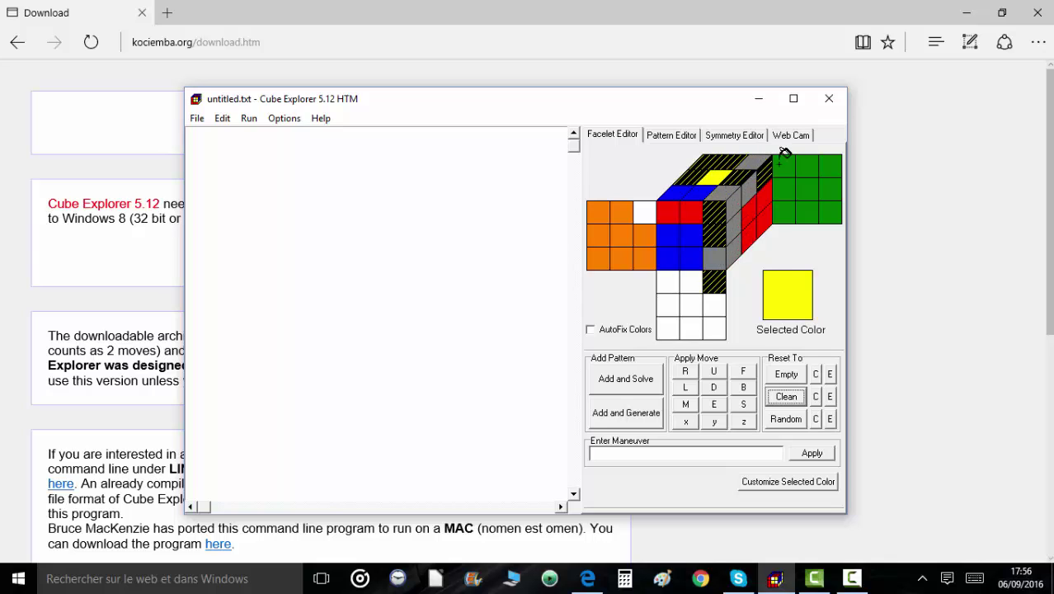
Grey out the green face's three facelets in its yellow-side row and the orange face's two orange facelets in its yellow-side row.
right_click(784, 165)
right_click(806, 165)
right_click(830, 165)
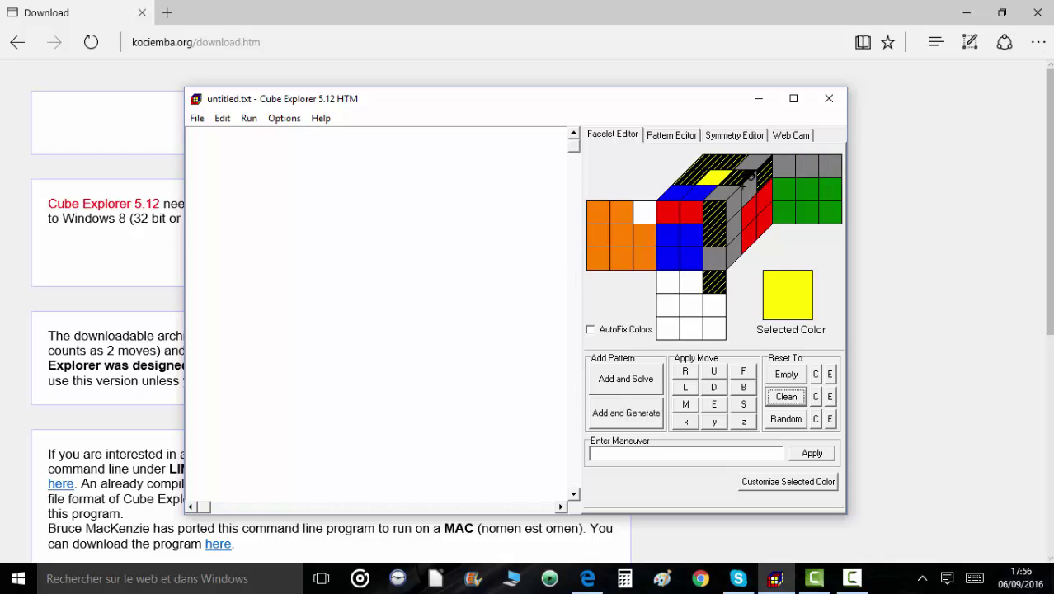
right_click(621, 211)
right_click(600, 211)
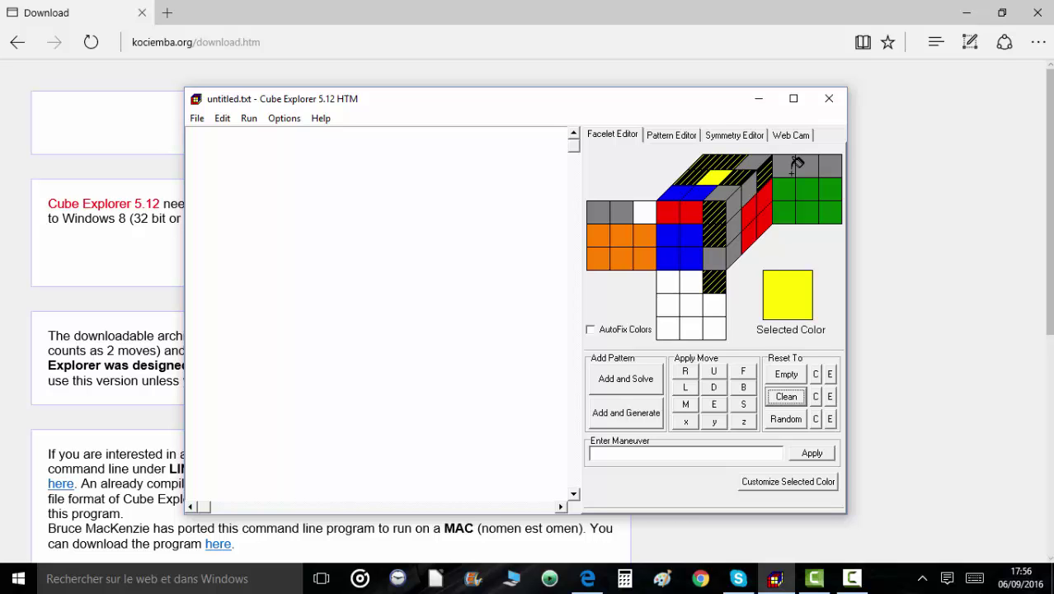
Solve the pattern with faces B, D and L excluded, stop the search, and go back to the shortest maneuvers.
left_click(637, 385)
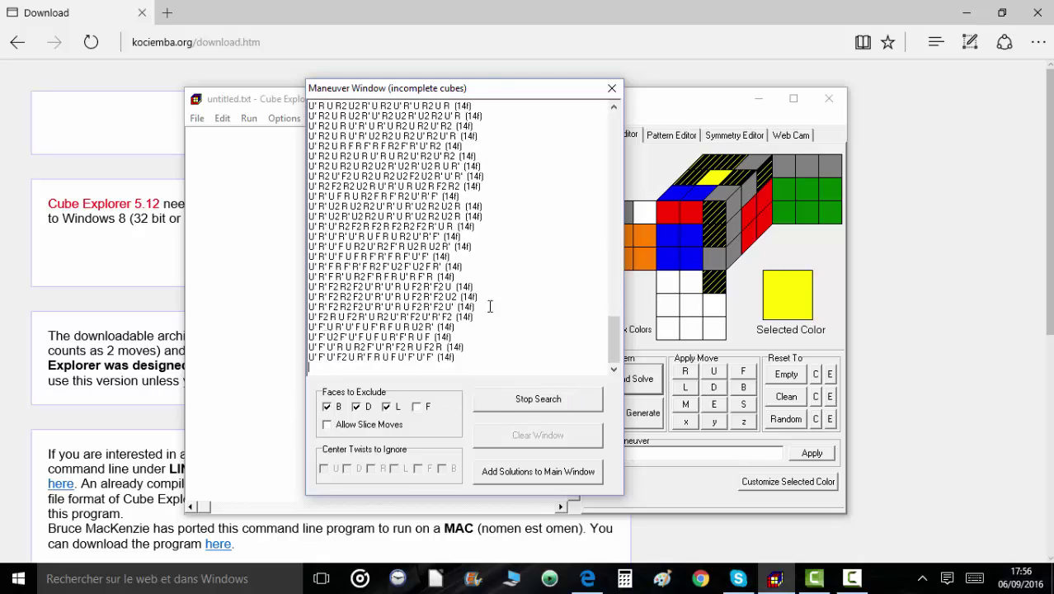
left_click(514, 398)
left_click_drag(612, 337, 612, 135)
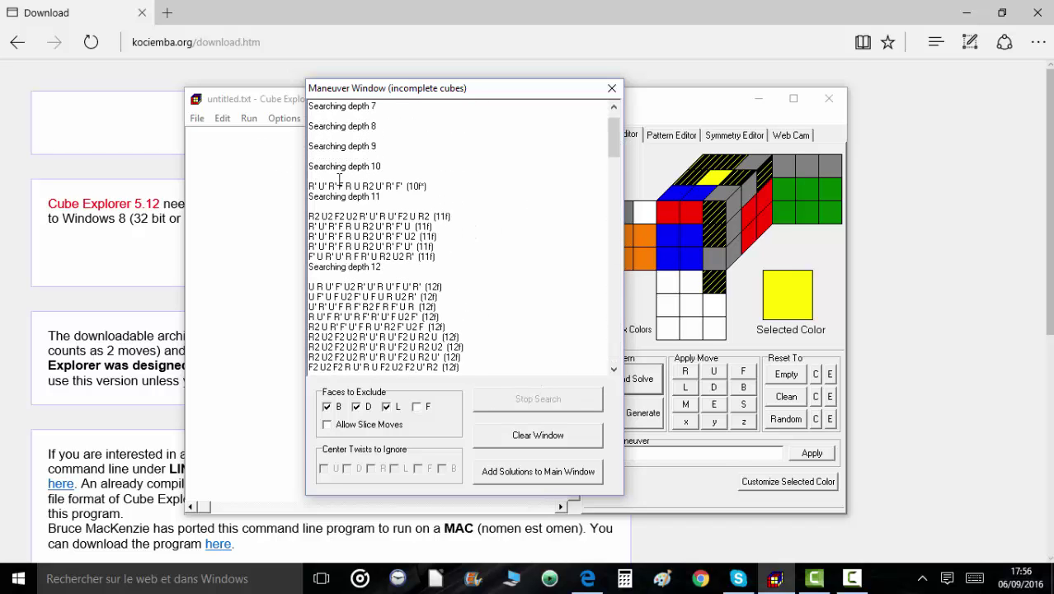
Rerun the search with faces B, L and F excluded and D allowed, stop it, and go back to the shortest maneuvers.
left_click(416, 406)
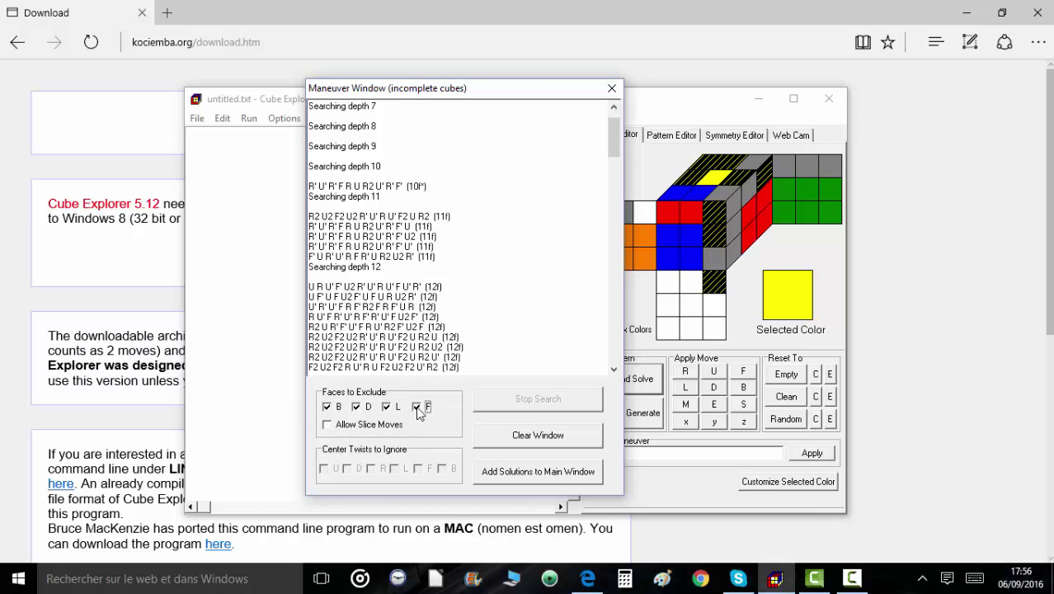
left_click(611, 87)
left_click(629, 378)
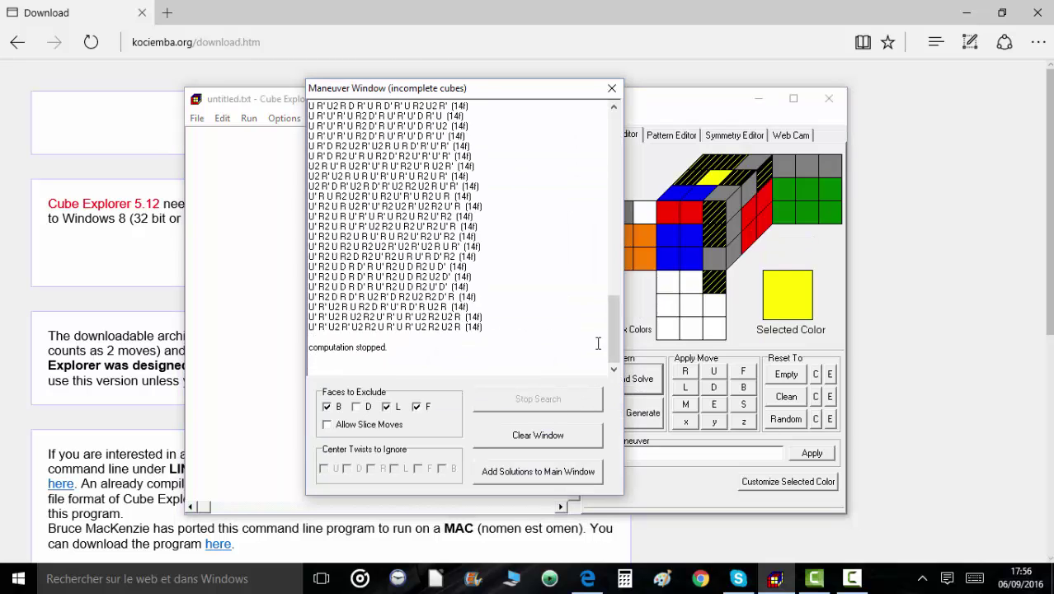
left_click_drag(613, 337, 622, 192)
scroll(521, 188, "up", 5)
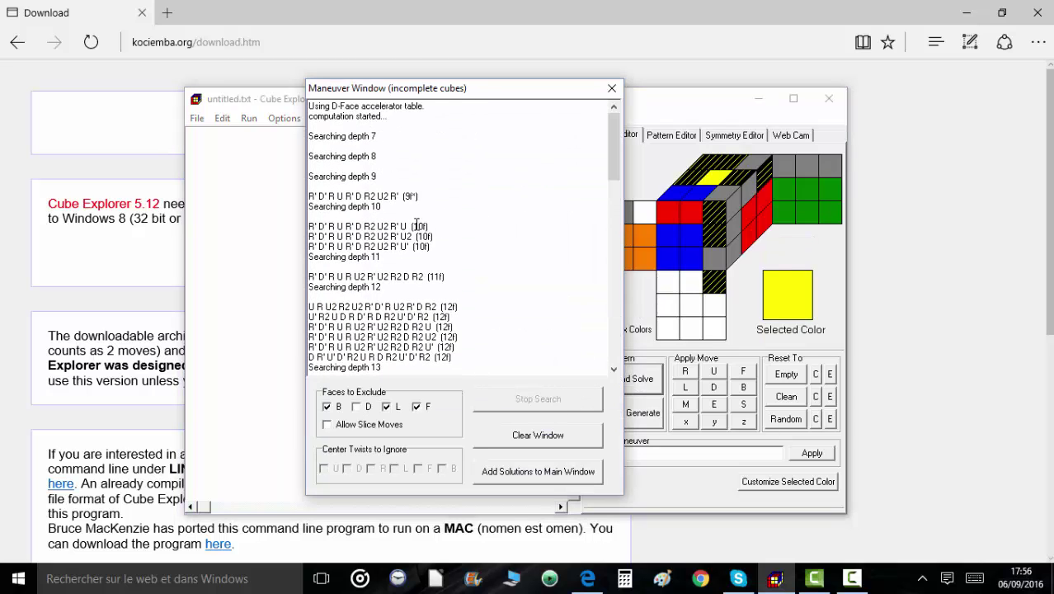
Highlight the shortest maneuver in the list to examine its moves, and close the maneuver window.
left_click_drag(399, 196, 314, 194)
left_click(487, 217)
left_click(399, 196)
left_click_drag(385, 195, 307, 196)
left_click(489, 219)
left_click(611, 87)
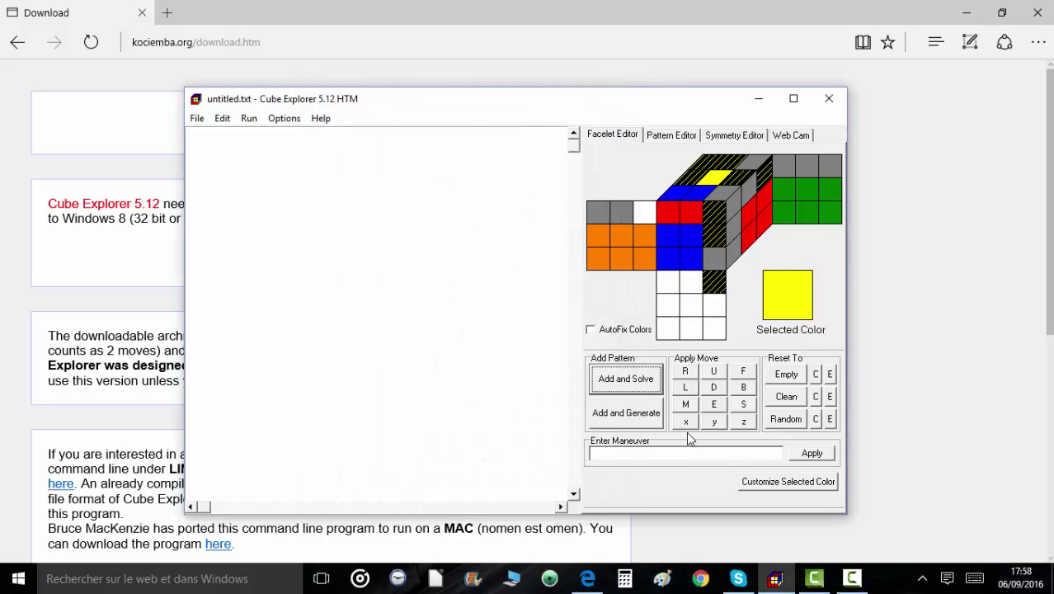
Reset the facelet editor to a clean cube.
left_click(787, 397)
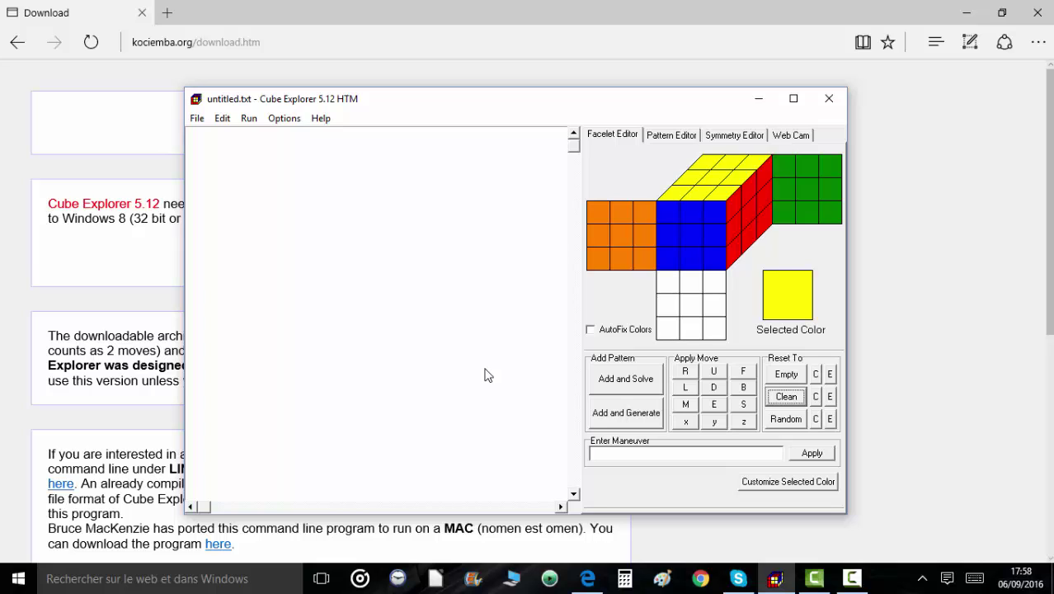
left_click(853, 581)
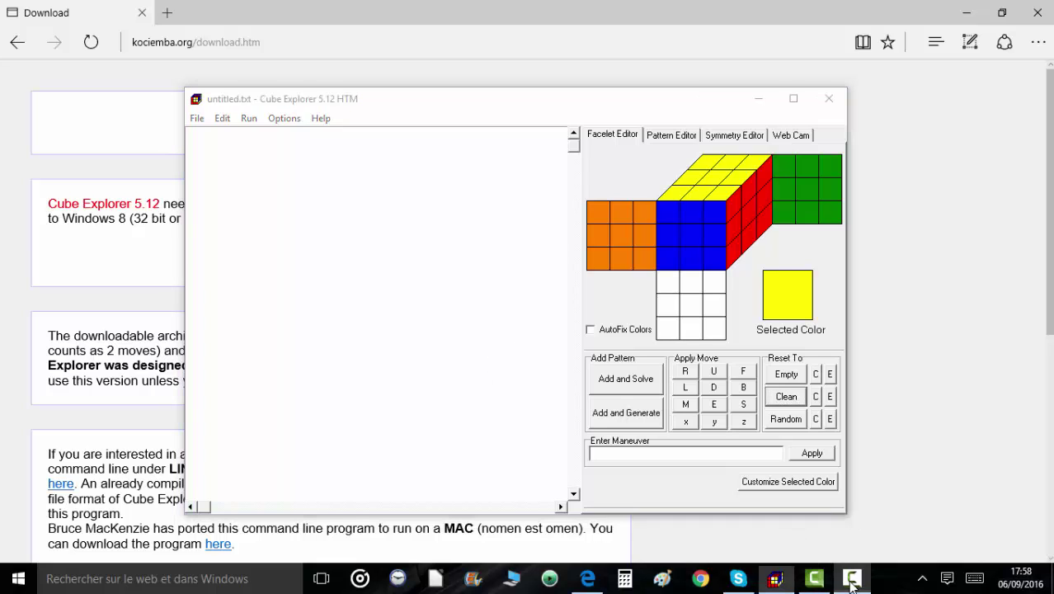